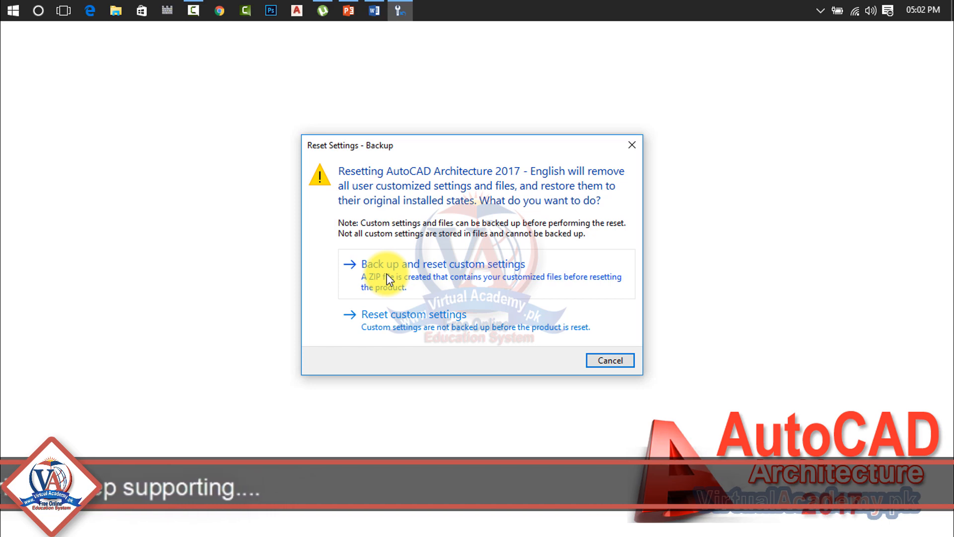
{"action": "left_click", "coordinate": [422, 274]}
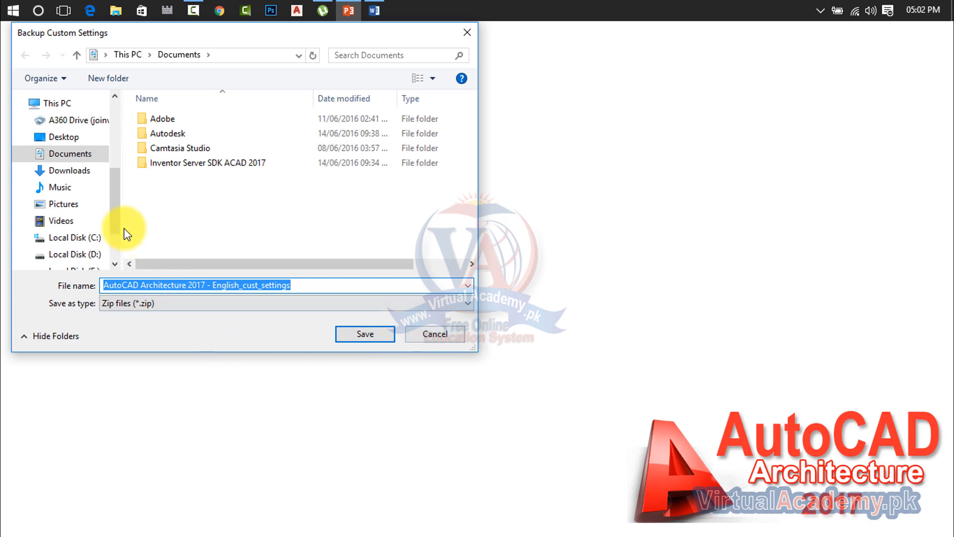
{"action": "left_click", "coordinate": [65, 137]}
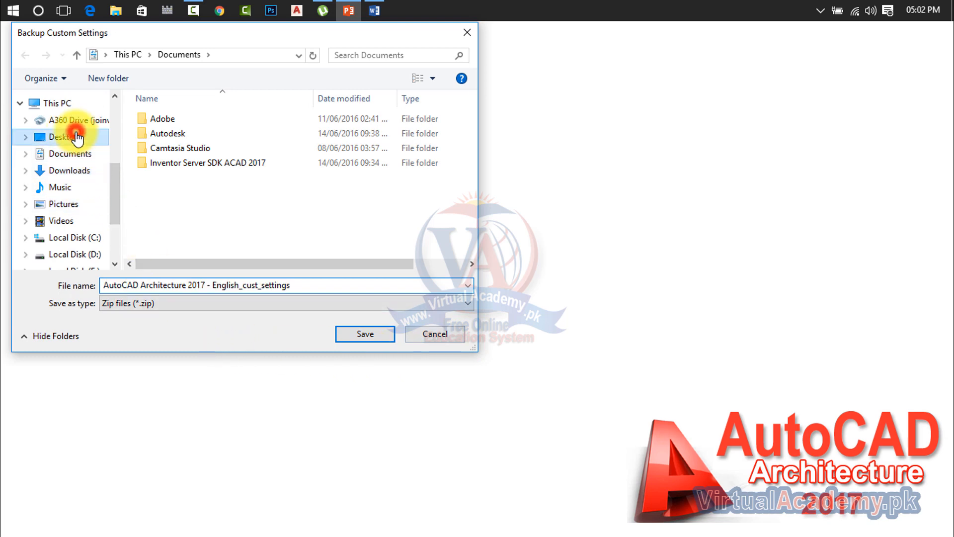
{"action": "left_click", "coordinate": [303, 288]}
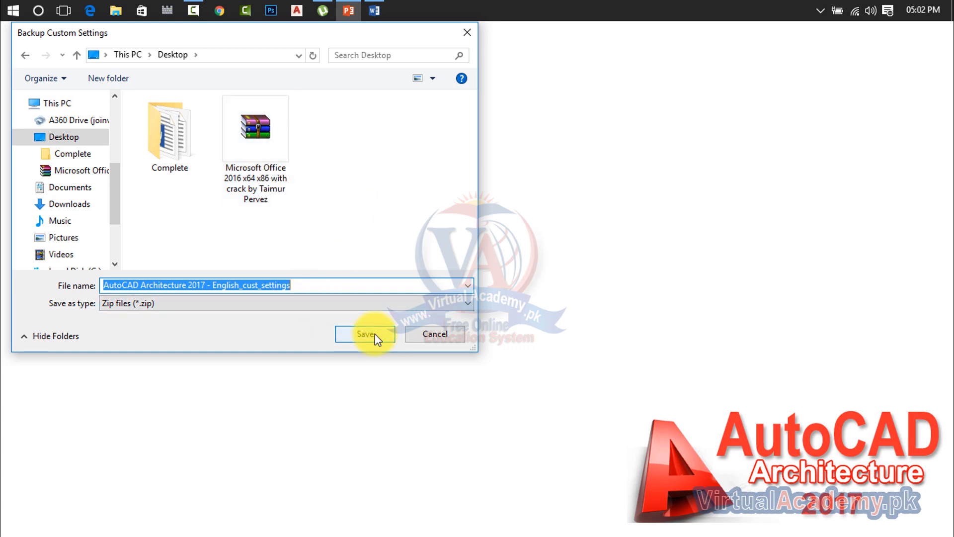
{"action": "left_click", "coordinate": [470, 32]}
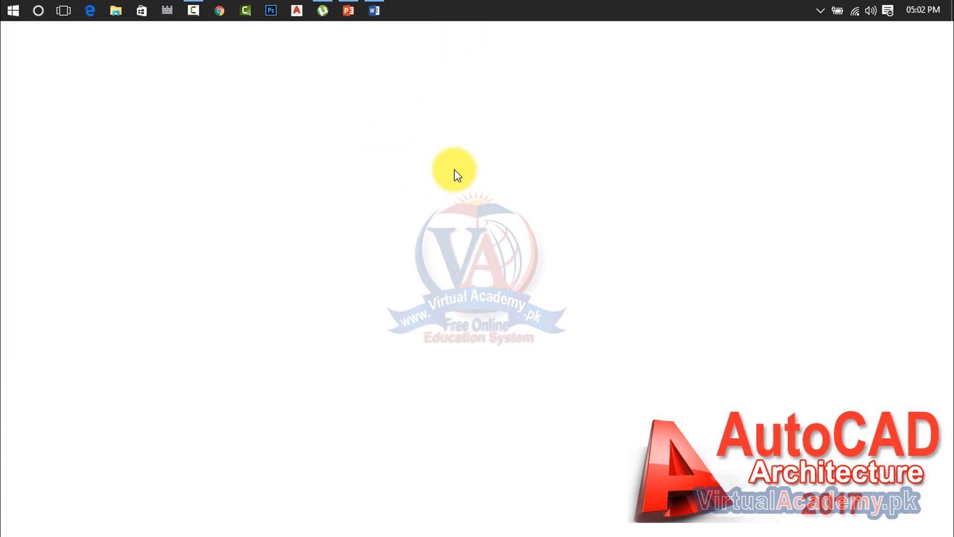
- Find and run Reset Settings to Default for AutoCAD Architecture 2017, resetting the custom settings without a backup
{"action": "left_click", "coordinate": [11, 11]}
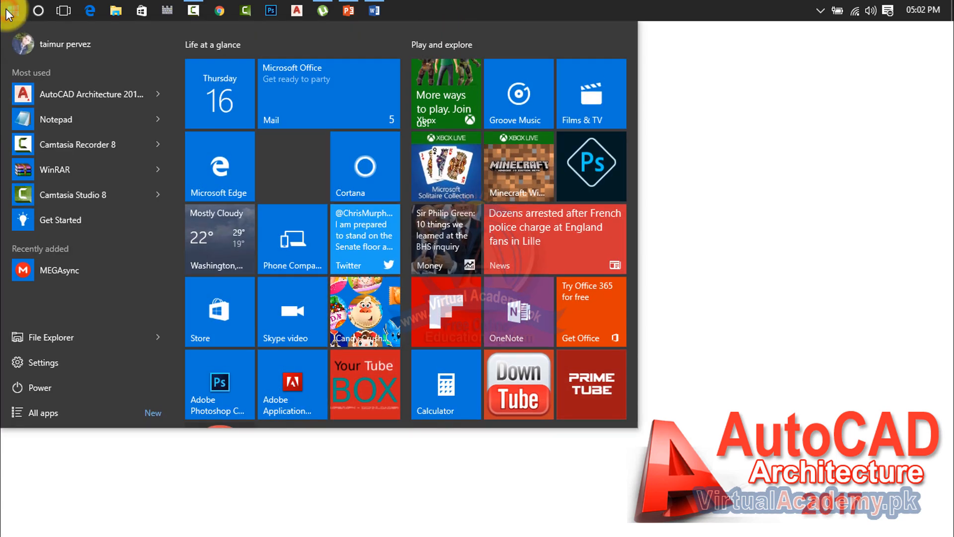
{"action": "type", "text": "re"}
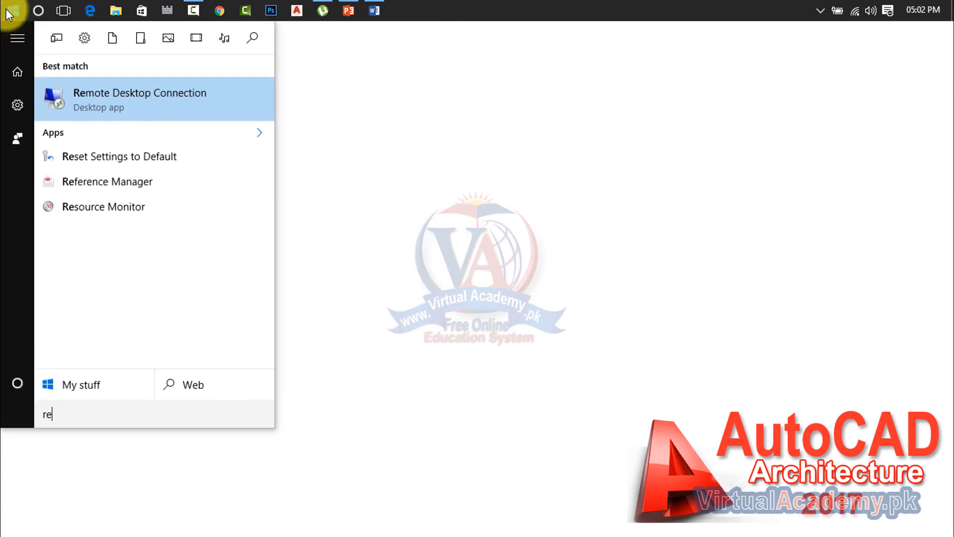
{"action": "left_click", "coordinate": [108, 153]}
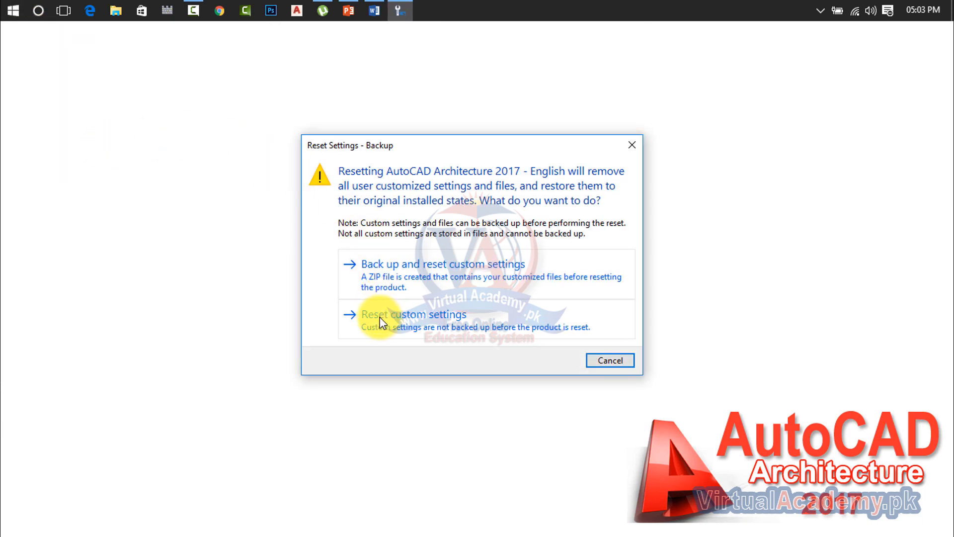
{"action": "left_click", "coordinate": [442, 322]}
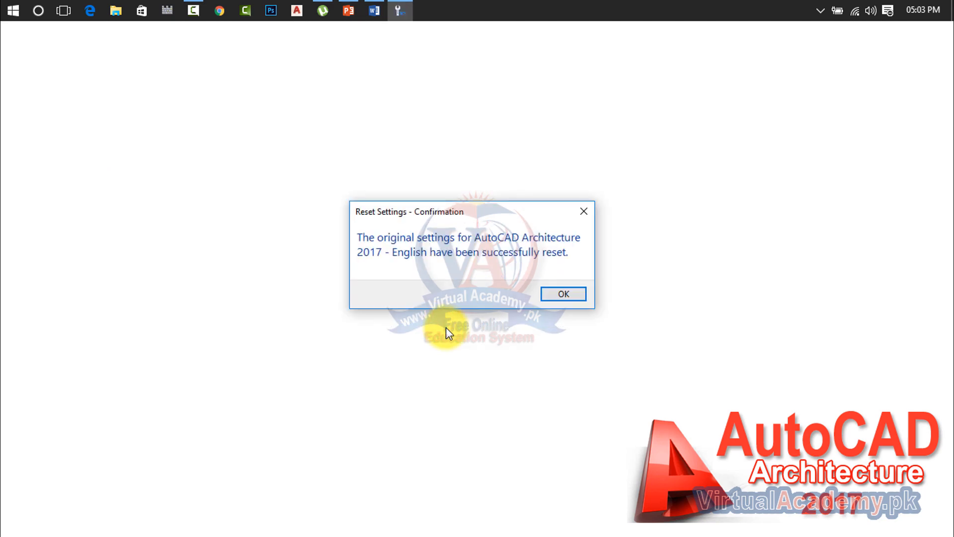
{"action": "left_click", "coordinate": [559, 295]}
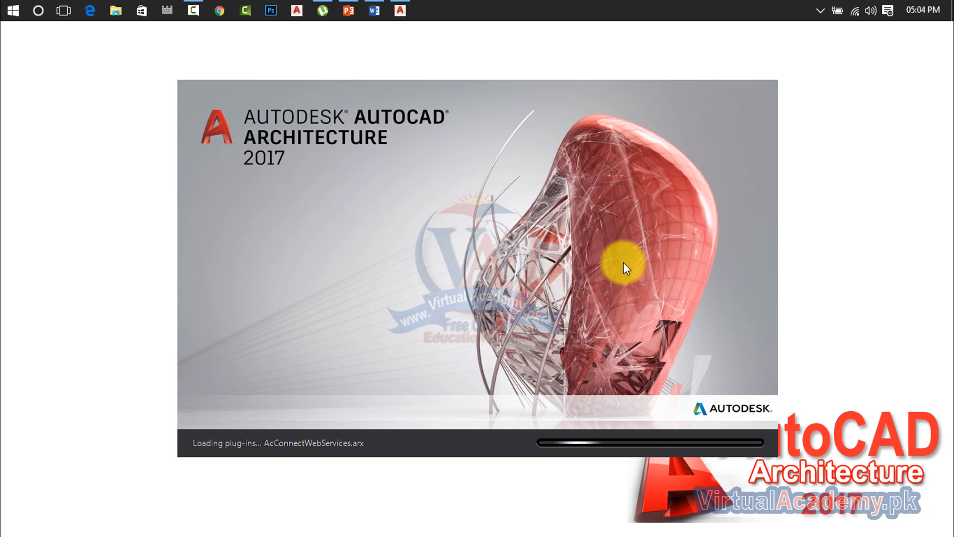
- Start a new drawing from the start page and maximize the application window
{"action": "mouse_move", "coordinate": [193, 10]}
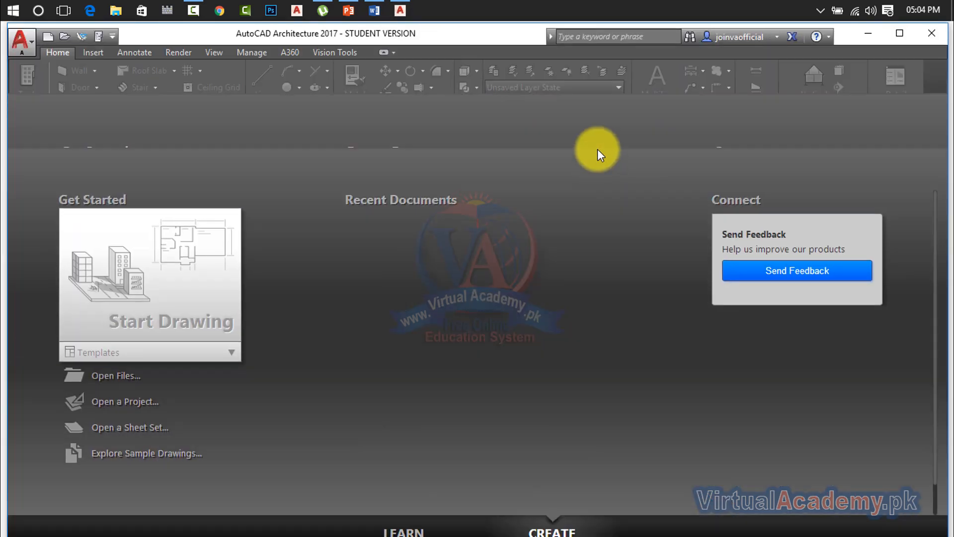
{"action": "left_click", "coordinate": [140, 299]}
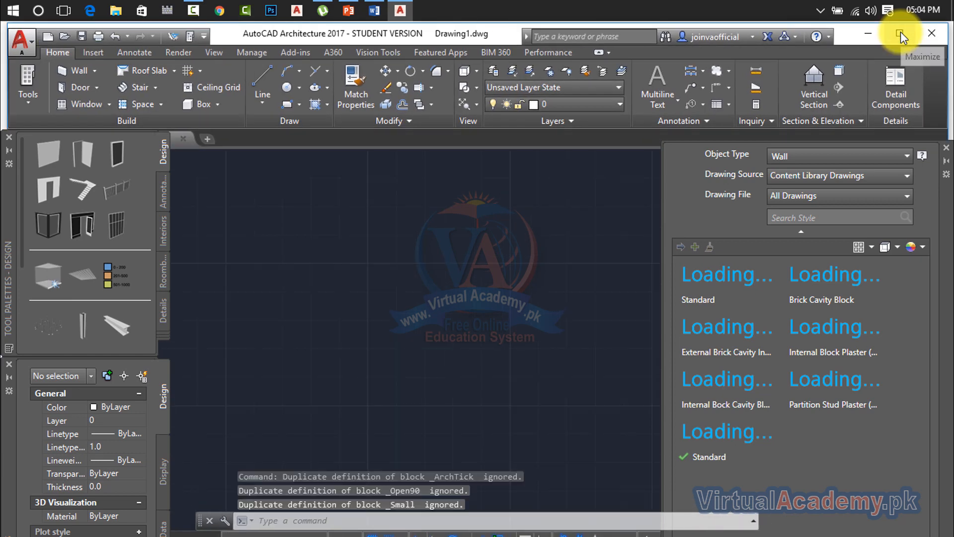
{"action": "left_click", "coordinate": [900, 32]}
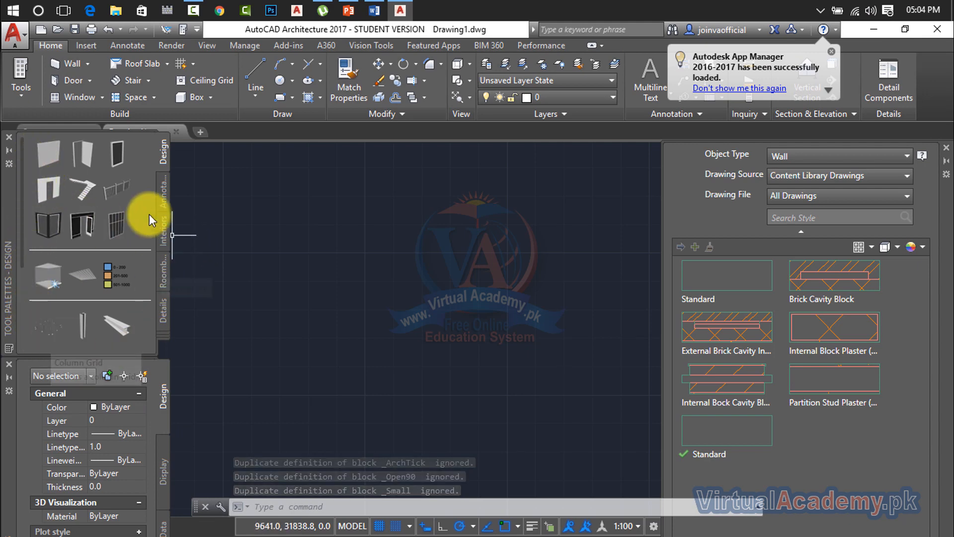
- Close the Tool Palettes, the Properties palette and the wall styles browser to clear the drawing area
{"action": "left_click", "coordinate": [9, 137]}
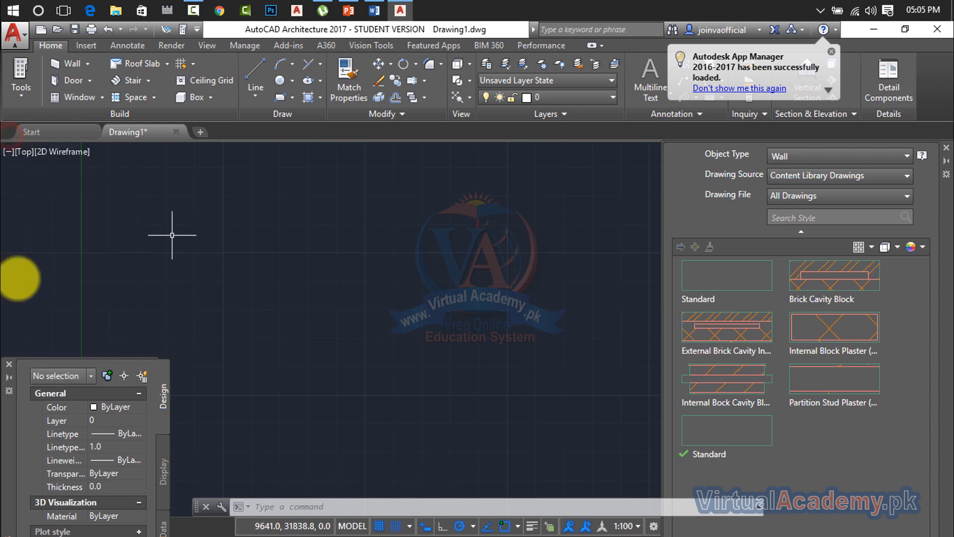
{"action": "left_click", "coordinate": [9, 365]}
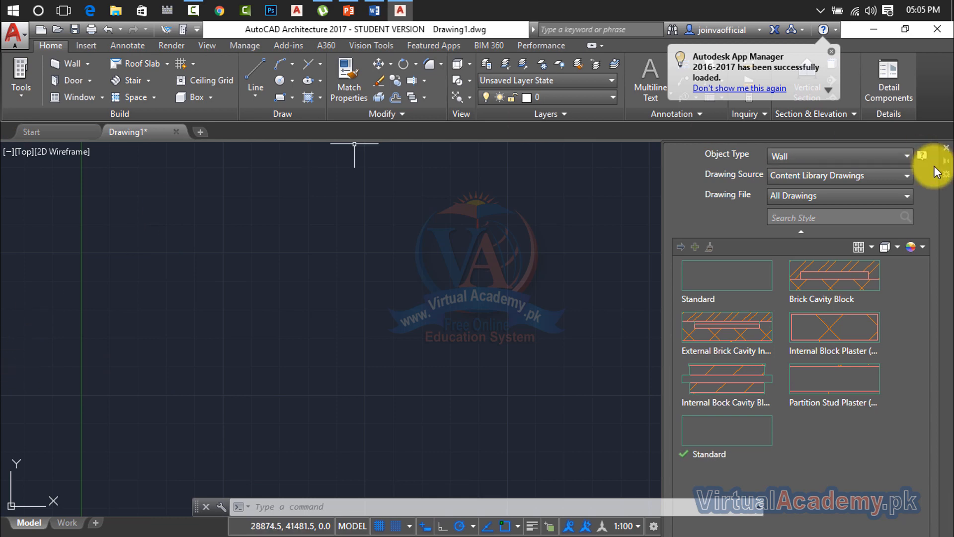
{"action": "left_click", "coordinate": [944, 149]}
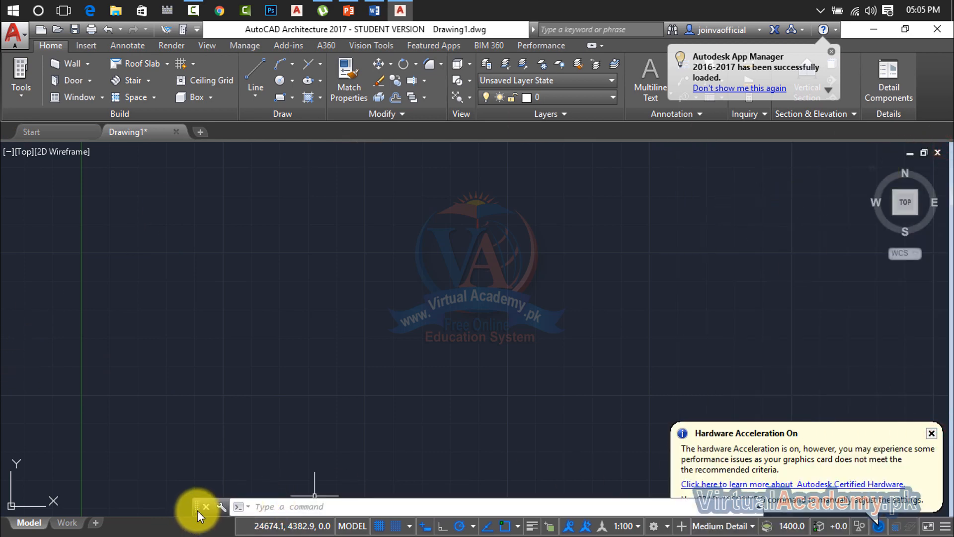
- Dock the floating command line below the drawing area and dismiss the Hardware Acceleration and App Manager notifications
{"action": "left_click_drag", "start_coordinate": [197, 504], "coordinate": [183, 517]}
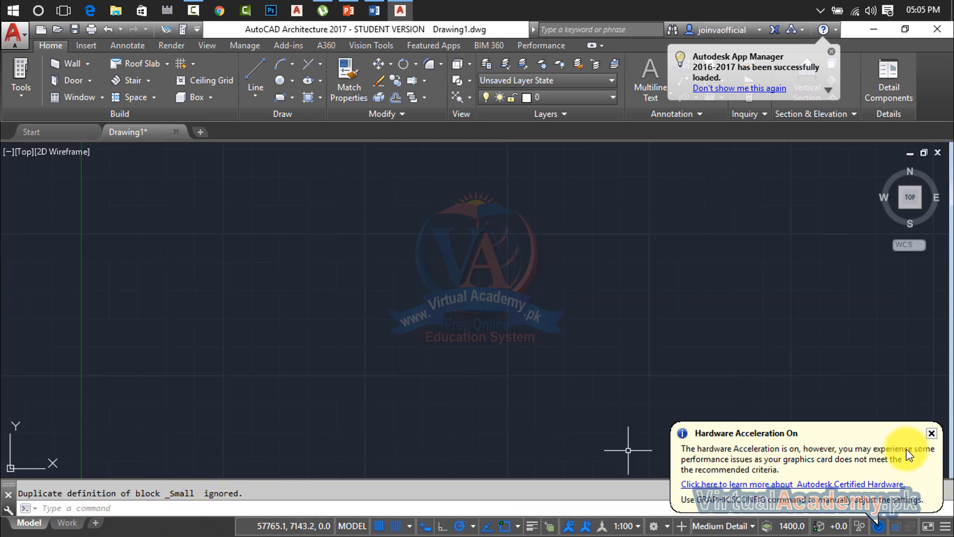
{"action": "left_click", "coordinate": [932, 434]}
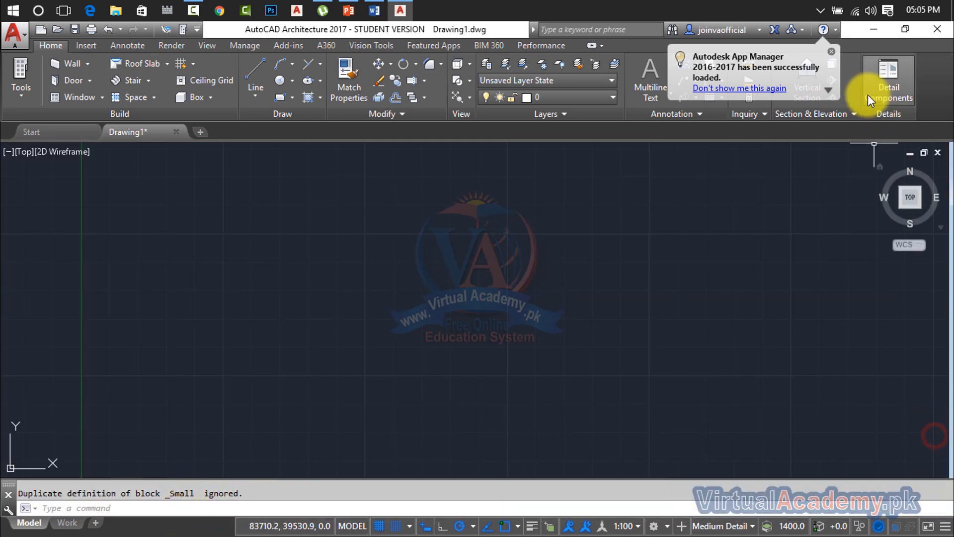
{"action": "left_click", "coordinate": [832, 52]}
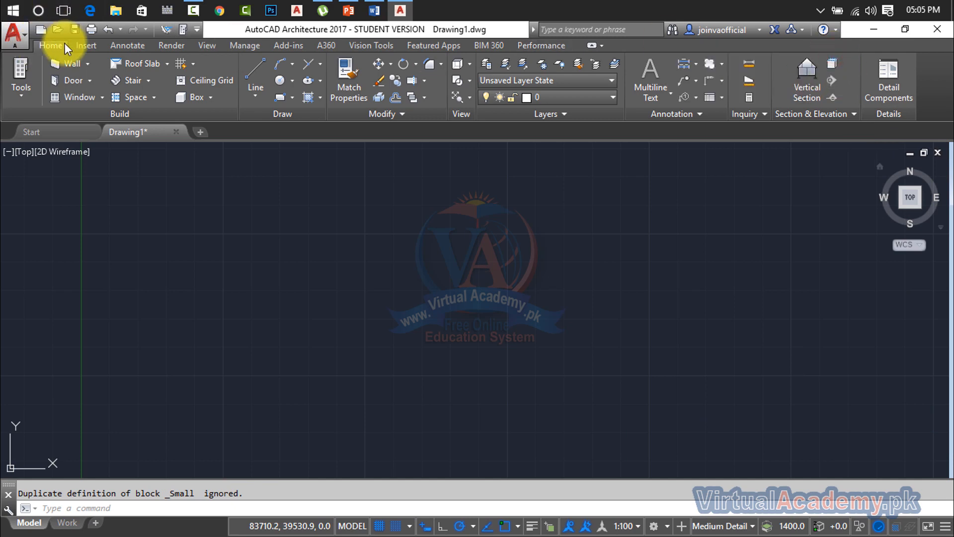
- Examine the tools on the Insert, Annotate, Render, View, Manage, Add-ins and A360 ribbon tabs
{"action": "left_click", "coordinate": [84, 45]}
{"action": "left_click", "coordinate": [120, 45]}
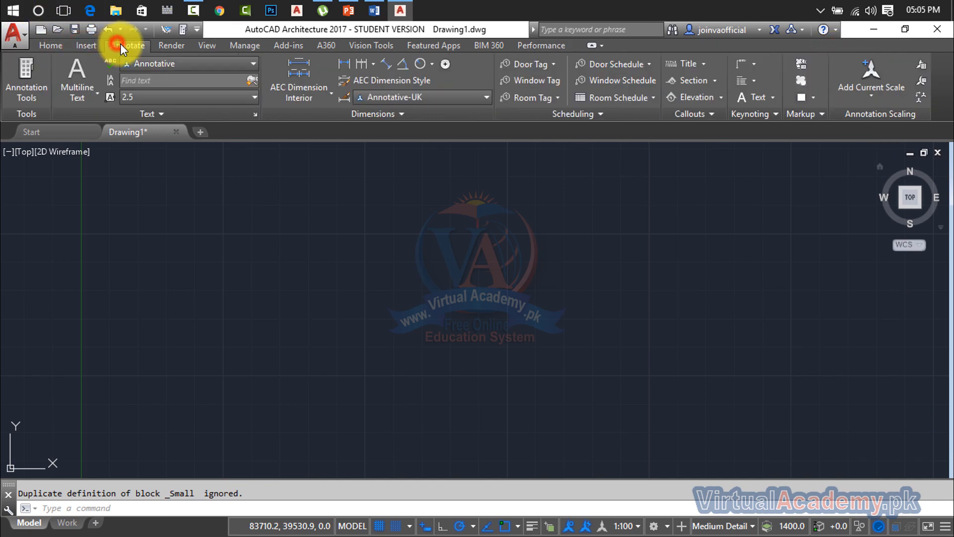
{"action": "left_click", "coordinate": [167, 45]}
{"action": "left_click", "coordinate": [216, 45]}
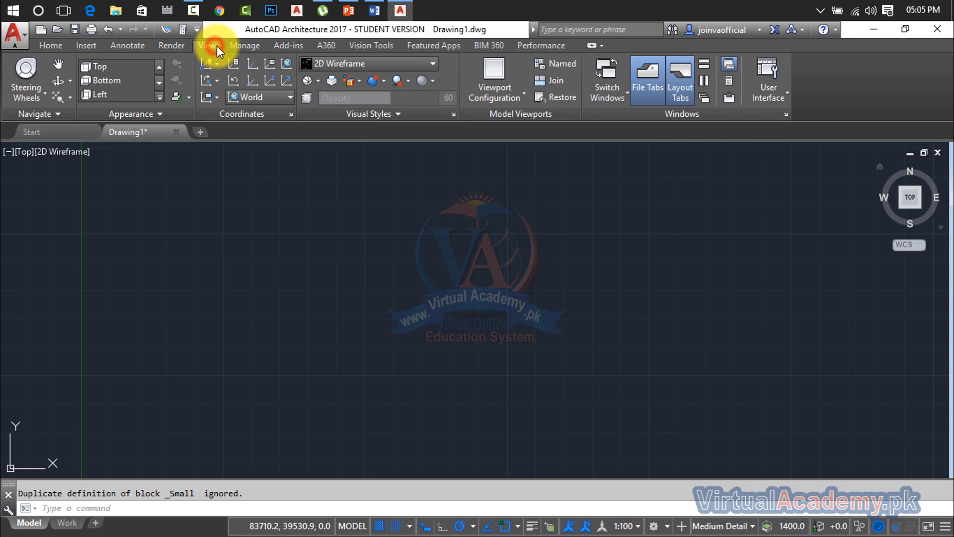
{"action": "left_click", "coordinate": [243, 46]}
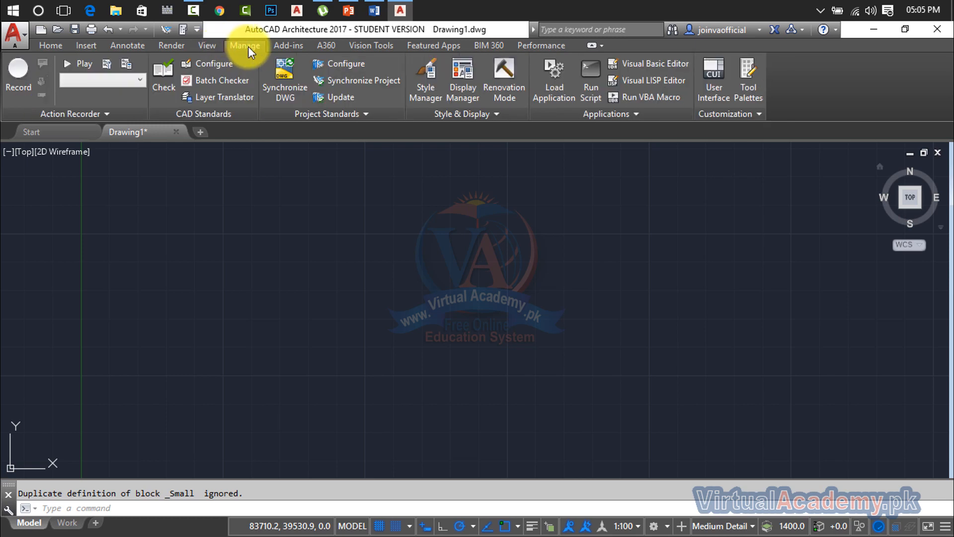
{"action": "left_click", "coordinate": [288, 46]}
{"action": "left_click", "coordinate": [317, 46]}
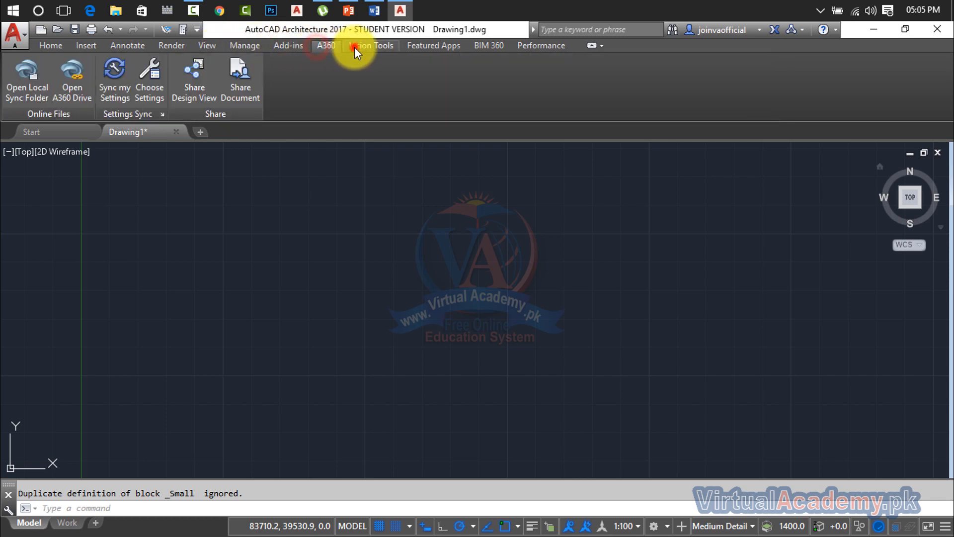
{"action": "left_click", "coordinate": [286, 45]}
{"action": "left_click", "coordinate": [245, 45]}
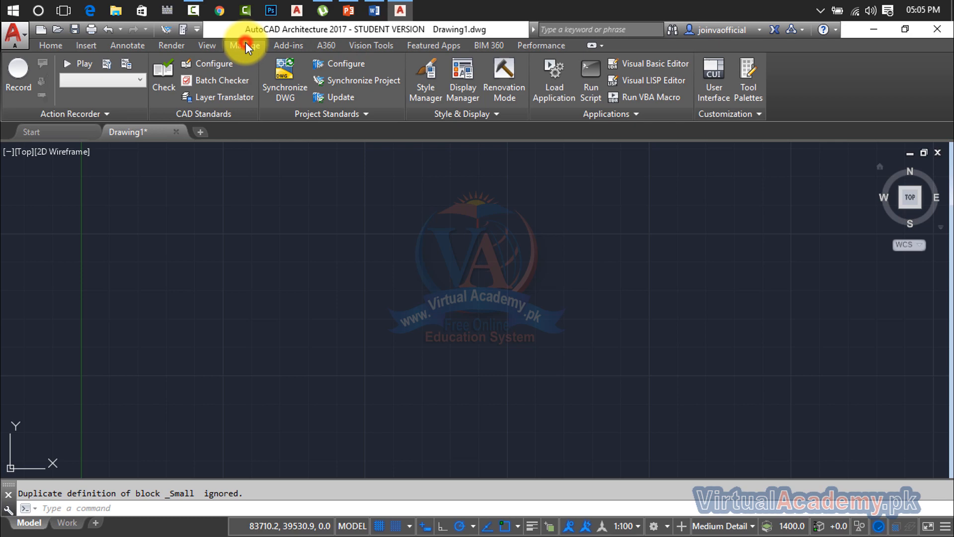
- Hide the Manage and Add-ins tabs from the ribbon
{"action": "right_click", "coordinate": [311, 97]}
{"action": "mouse_move", "coordinate": [349, 121]}
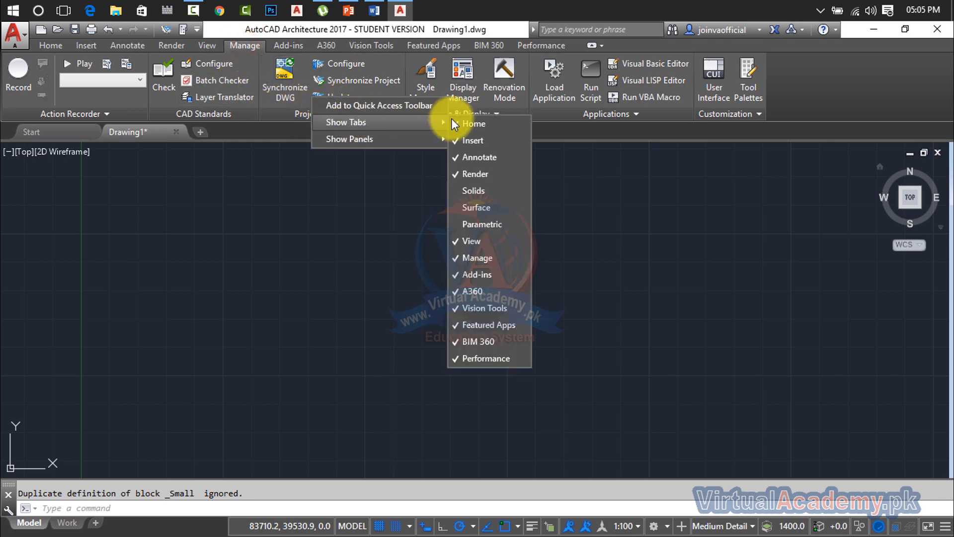
{"action": "left_click", "coordinate": [475, 258]}
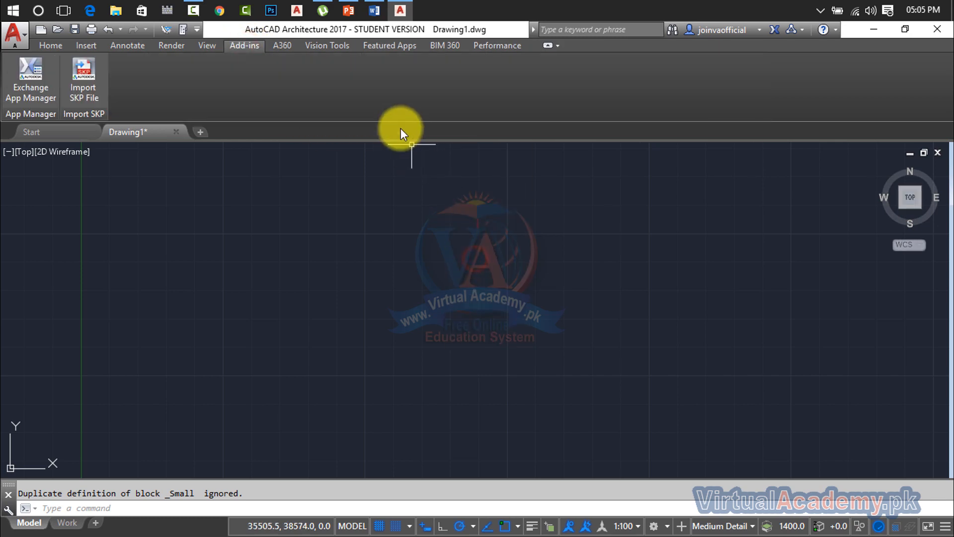
{"action": "right_click", "coordinate": [372, 84]}
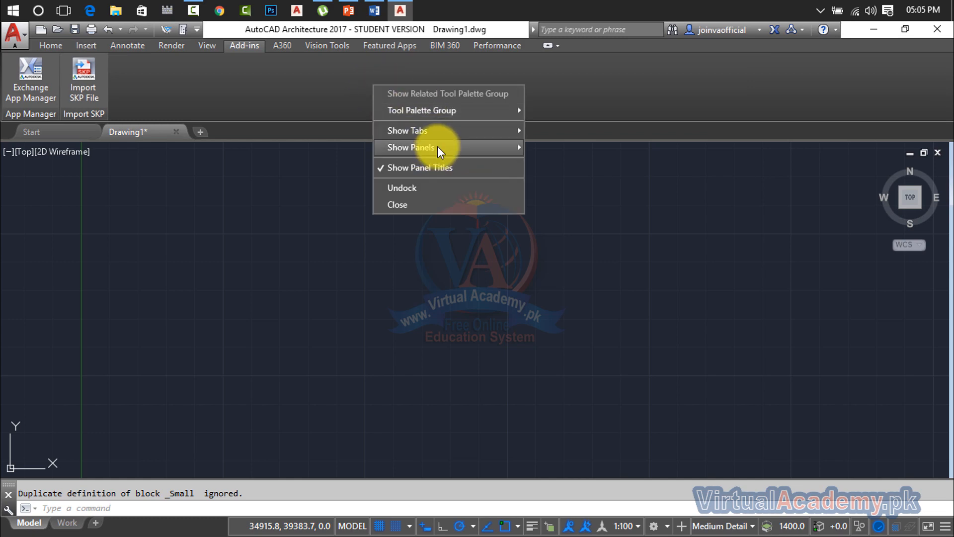
{"action": "mouse_move", "coordinate": [437, 131]}
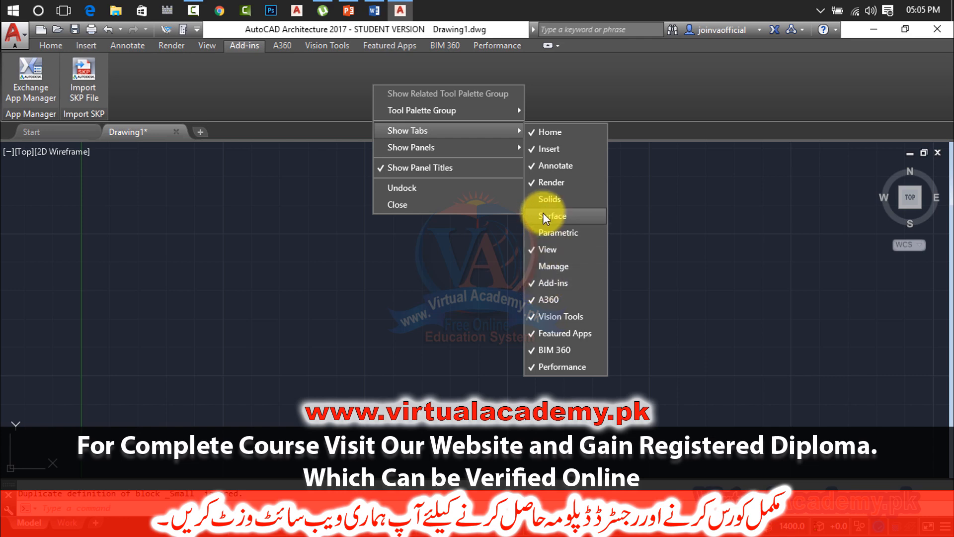
{"action": "left_click", "coordinate": [544, 283]}
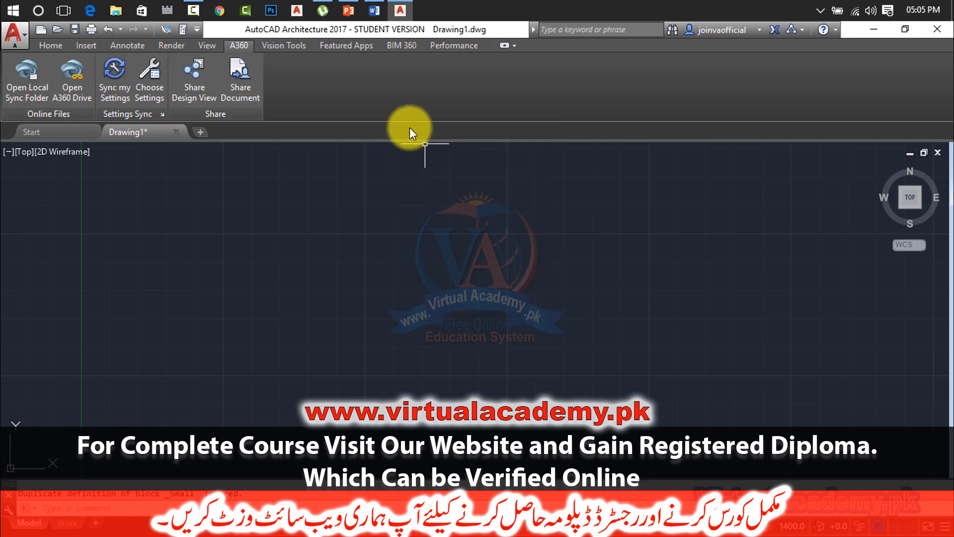
- Hide the A360 and Vision Tools tabs from the ribbon and end the stray selection window in the drawing
{"action": "right_click", "coordinate": [385, 91]}
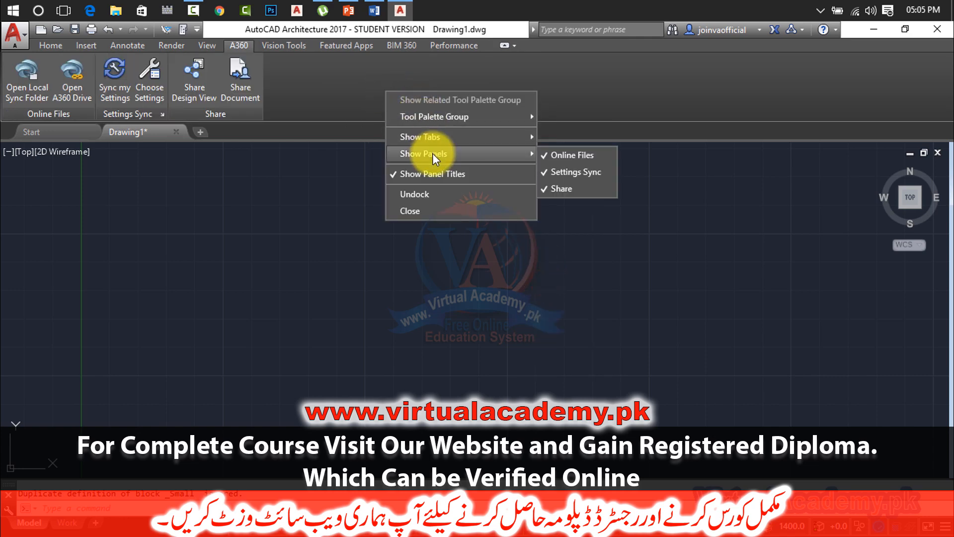
{"action": "mouse_move", "coordinate": [443, 137]}
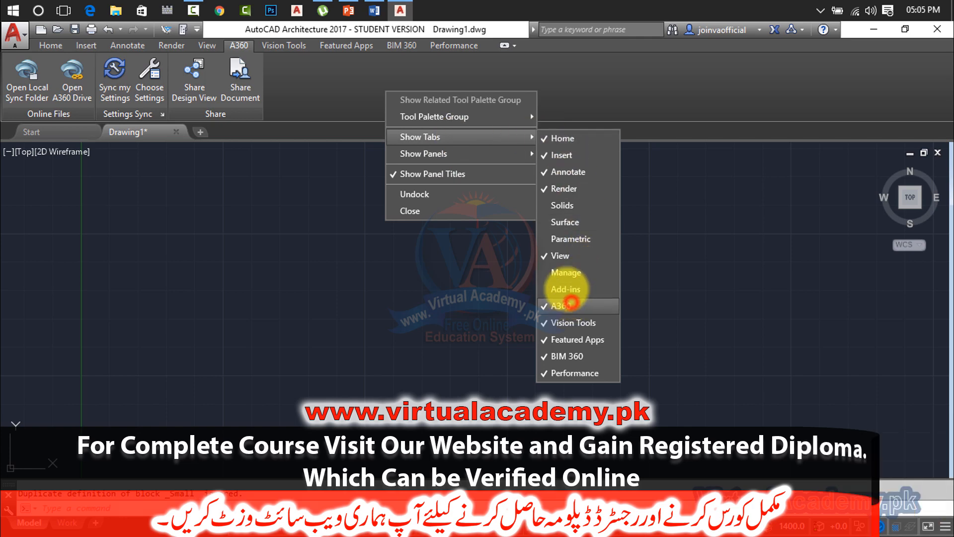
{"action": "left_click", "coordinate": [571, 306]}
{"action": "right_click", "coordinate": [452, 94]}
{"action": "mouse_move", "coordinate": [505, 145]}
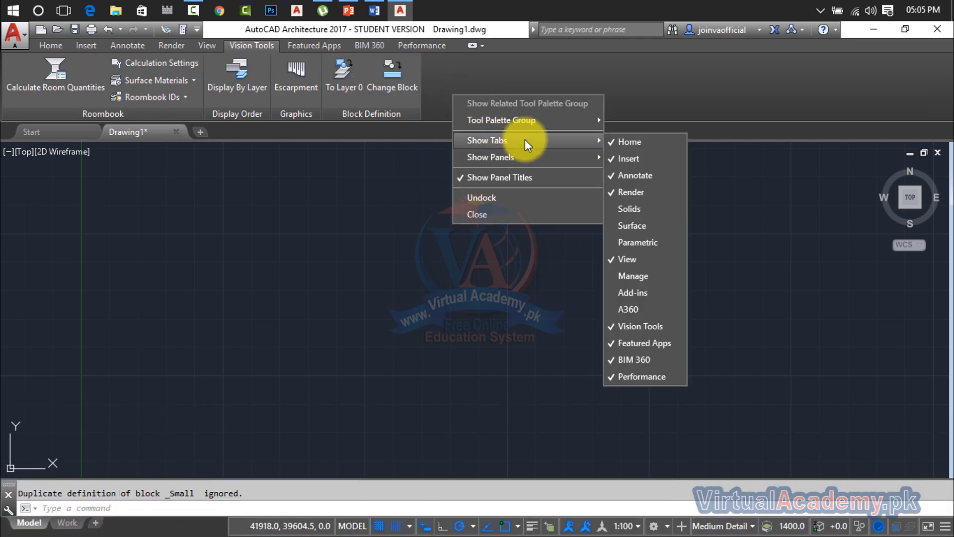
{"action": "left_click", "coordinate": [616, 326]}
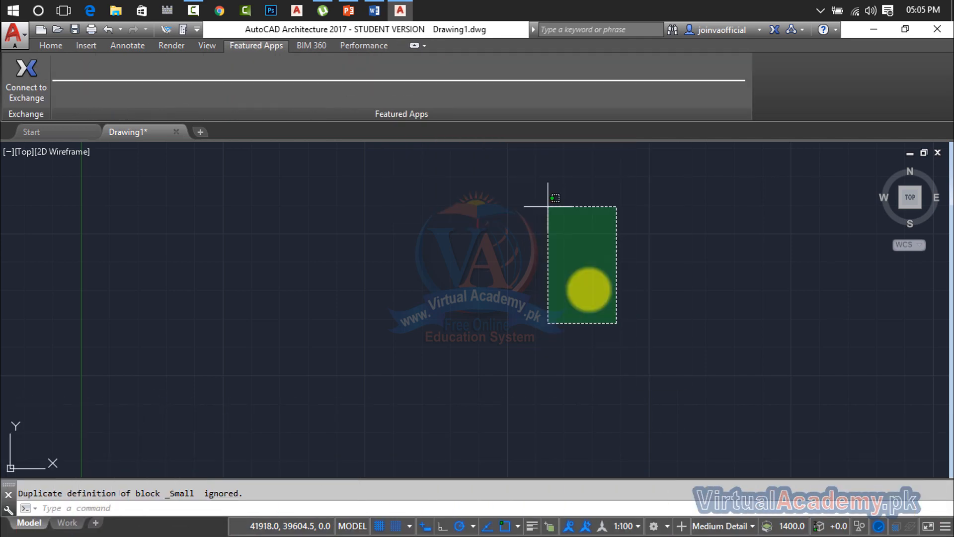
{"action": "left_click", "coordinate": [499, 151]}
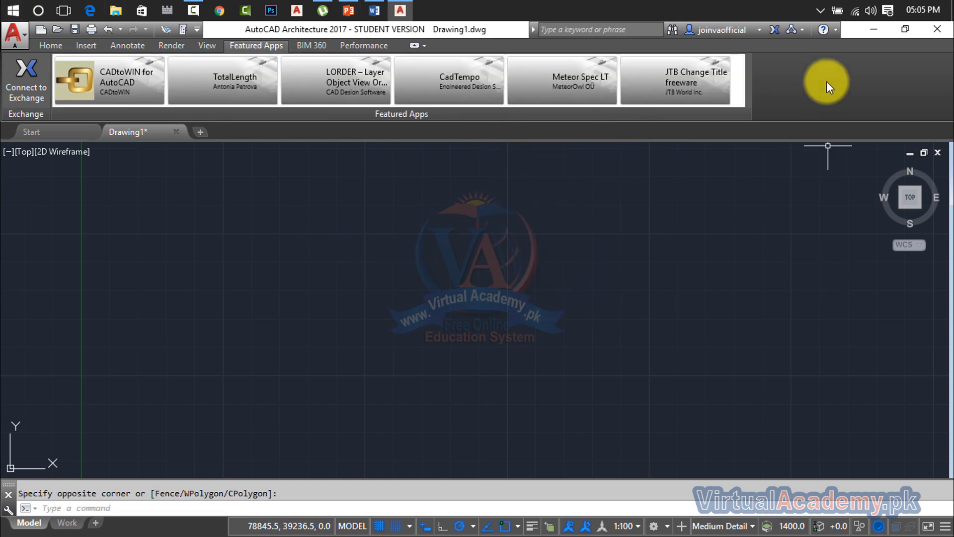
- Hide the Featured Apps, BIM 360 and Performance tabs from the ribbon
{"action": "right_click", "coordinate": [794, 69]}
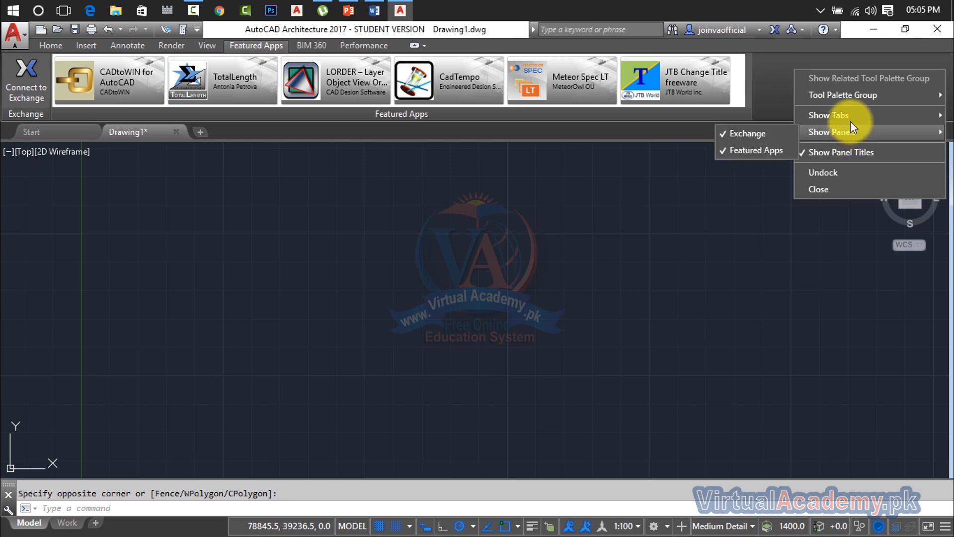
{"action": "mouse_move", "coordinate": [841, 115]}
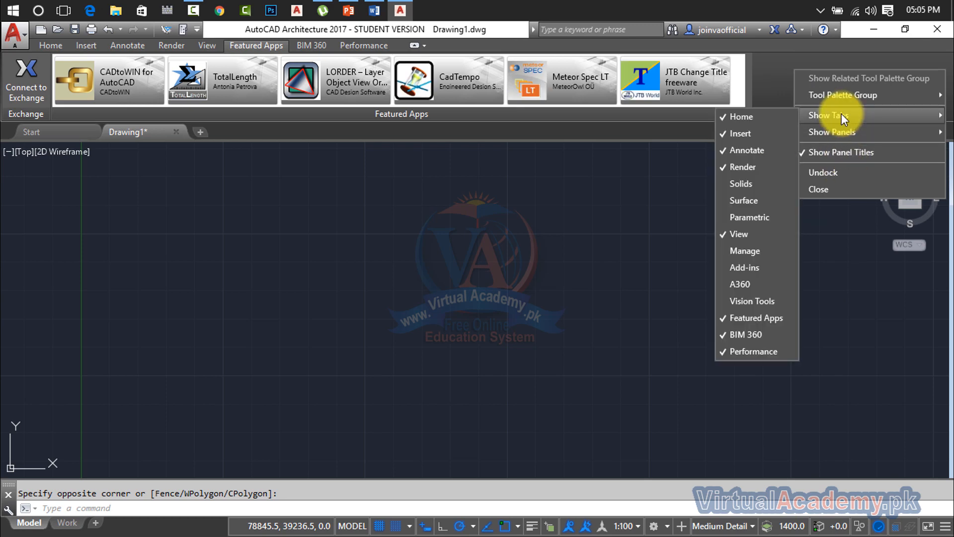
{"action": "left_click", "coordinate": [755, 318]}
{"action": "left_click", "coordinate": [754, 318]}
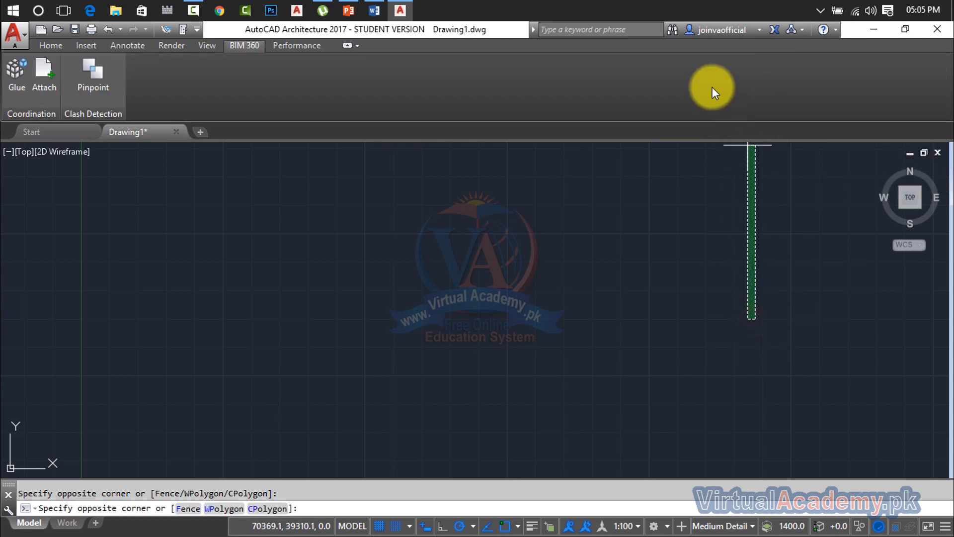
{"action": "right_click", "coordinate": [710, 82]}
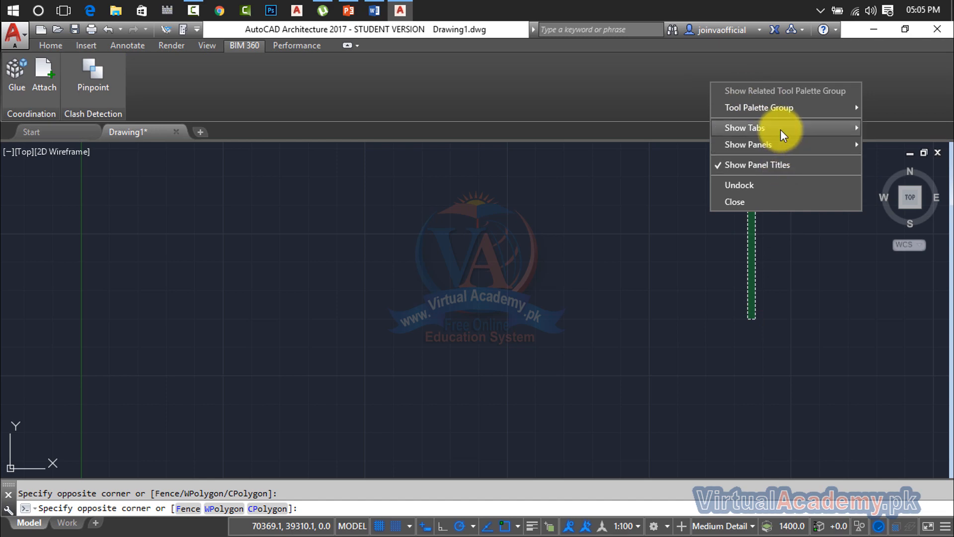
{"action": "mouse_move", "coordinate": [781, 133]}
{"action": "left_click", "coordinate": [879, 345]}
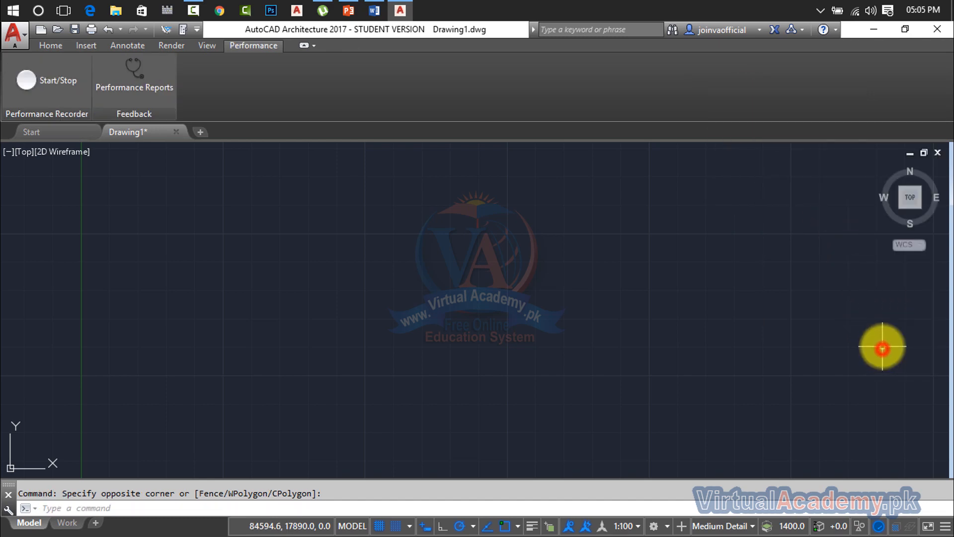
{"action": "right_click", "coordinate": [672, 90]}
{"action": "mouse_move", "coordinate": [720, 142]}
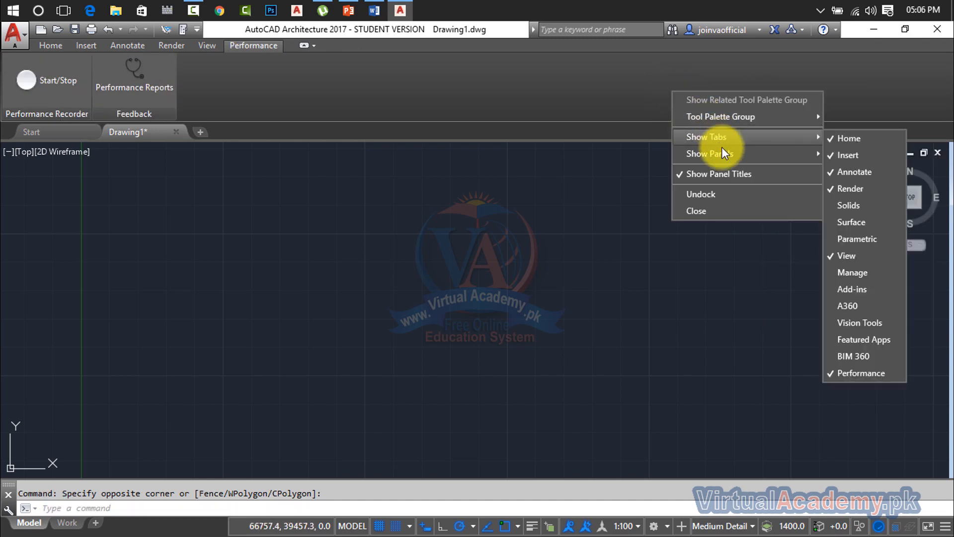
{"action": "left_click", "coordinate": [869, 371]}
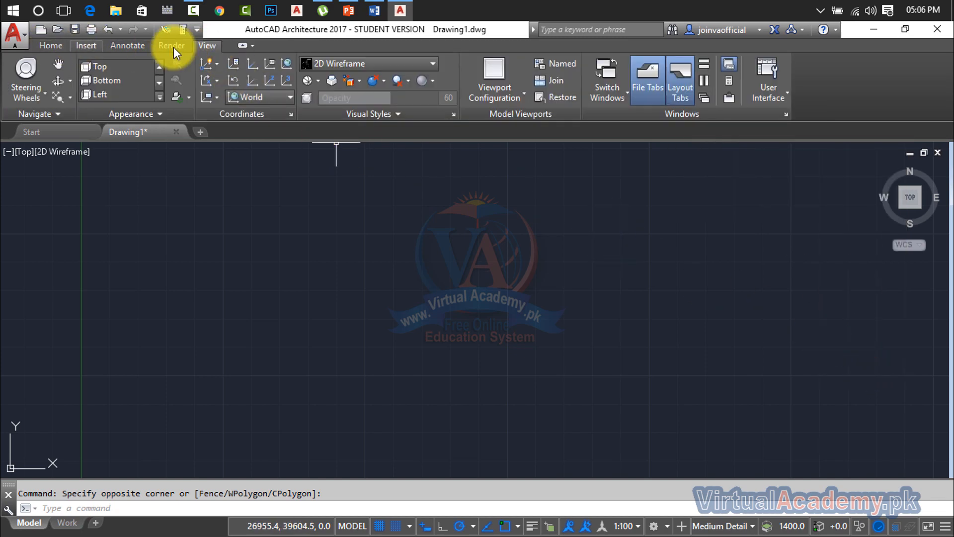
- Show the Solids, Surface and Parametric tabs on the ribbon
{"action": "right_click", "coordinate": [841, 82]}
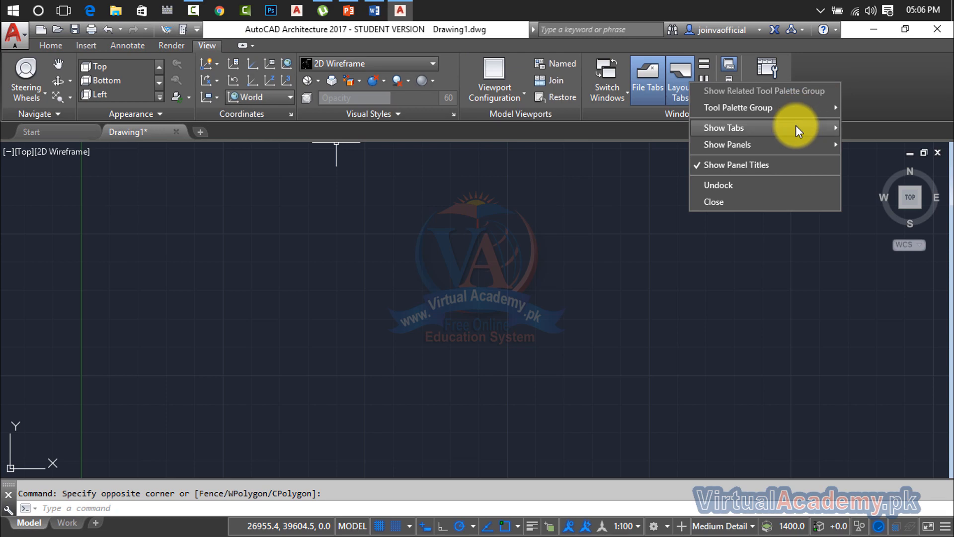
{"action": "mouse_move", "coordinate": [795, 125]}
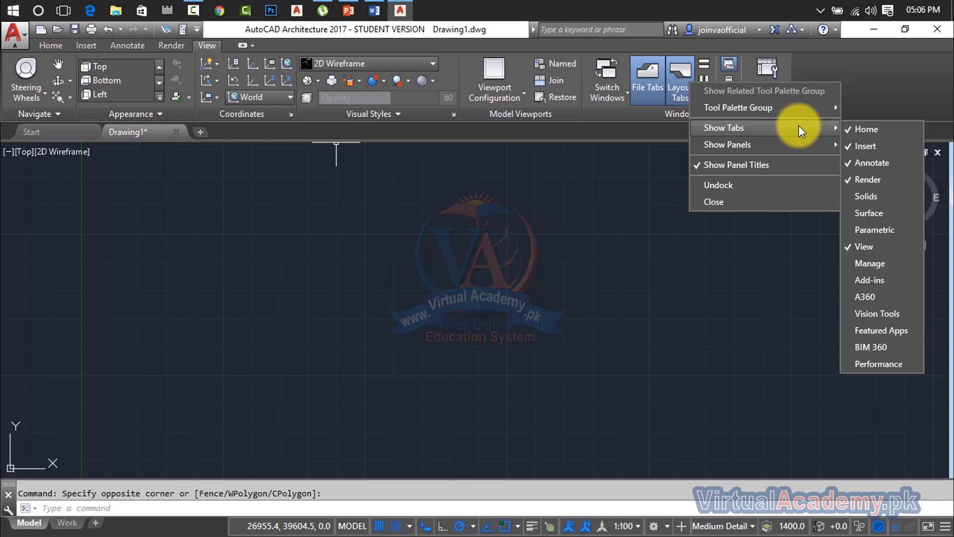
{"action": "left_click", "coordinate": [899, 198]}
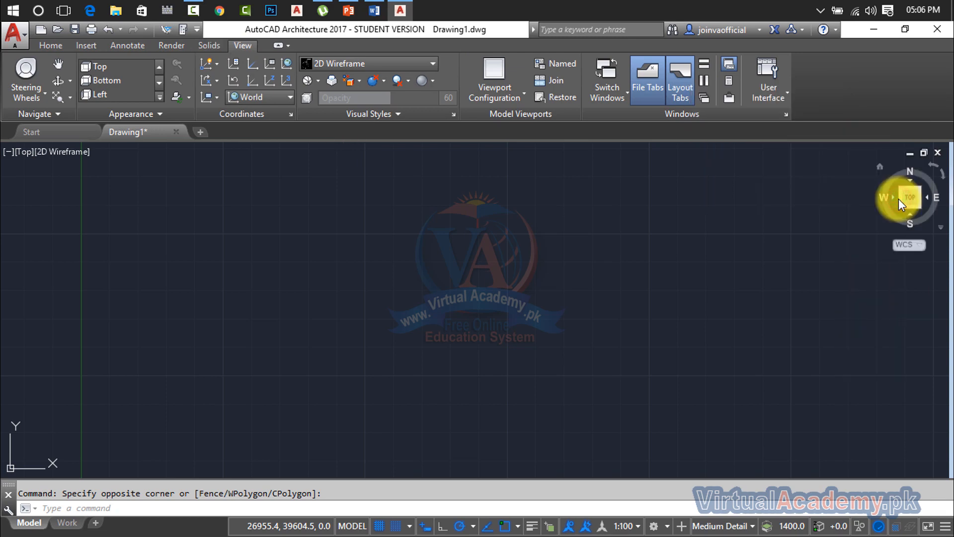
{"action": "right_click", "coordinate": [842, 90]}
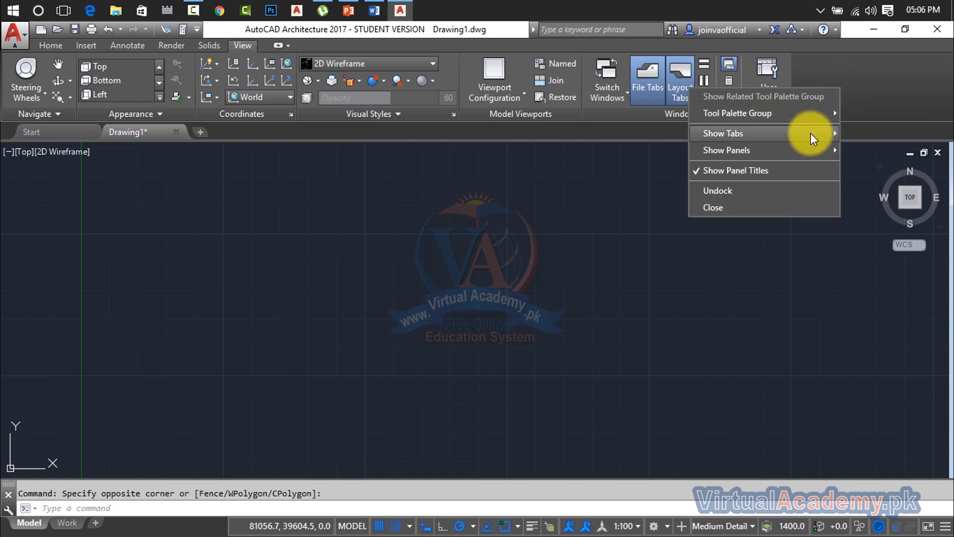
{"action": "mouse_move", "coordinate": [810, 133]}
{"action": "left_click", "coordinate": [881, 222]}
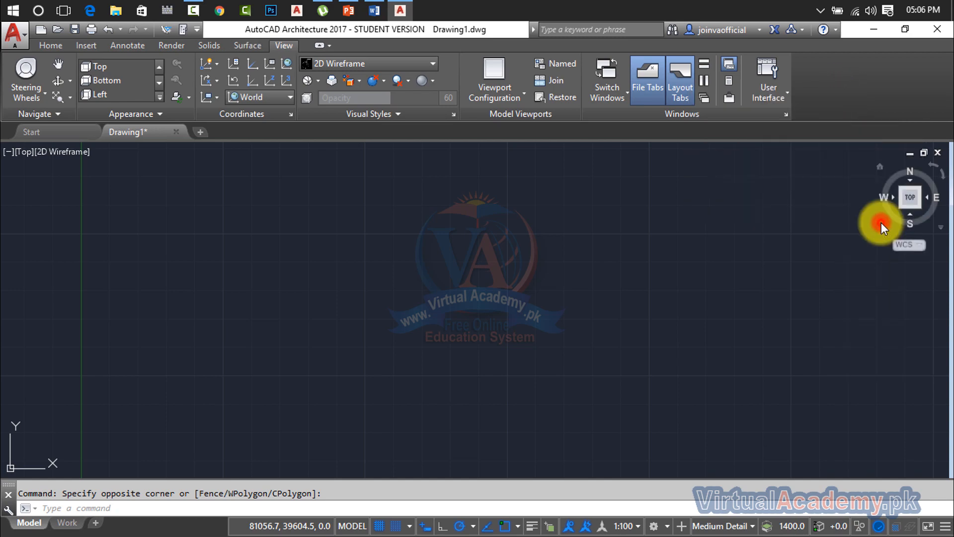
{"action": "right_click", "coordinate": [830, 101]}
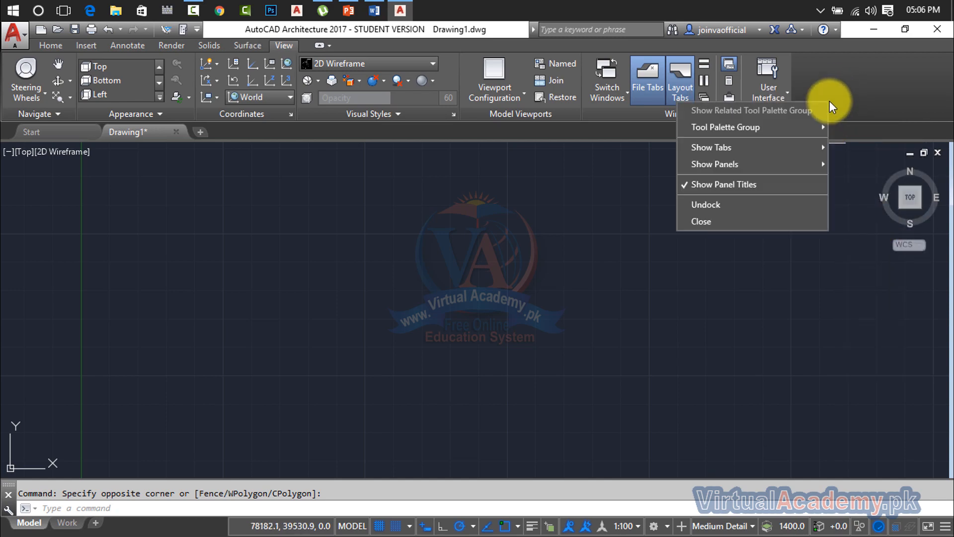
{"action": "mouse_move", "coordinate": [798, 145]}
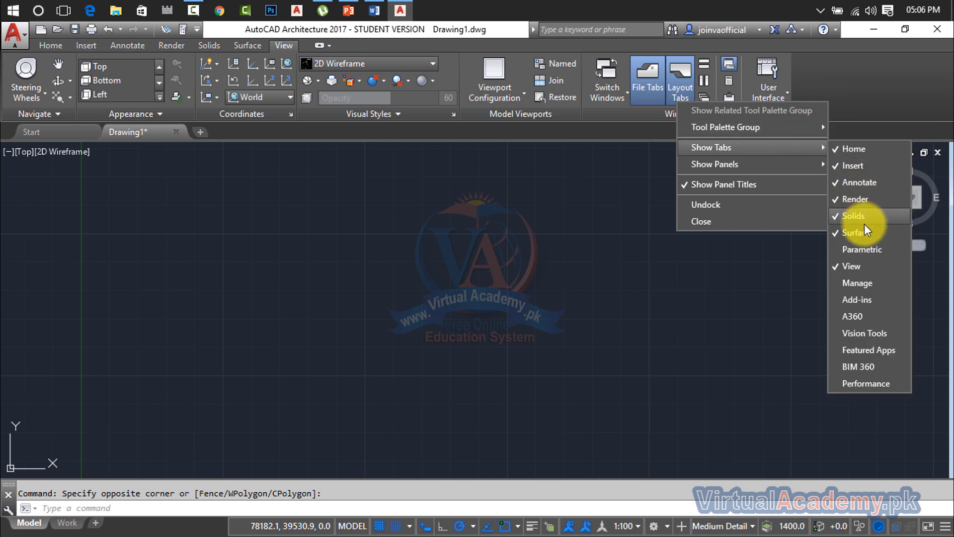
{"action": "left_click", "coordinate": [878, 249]}
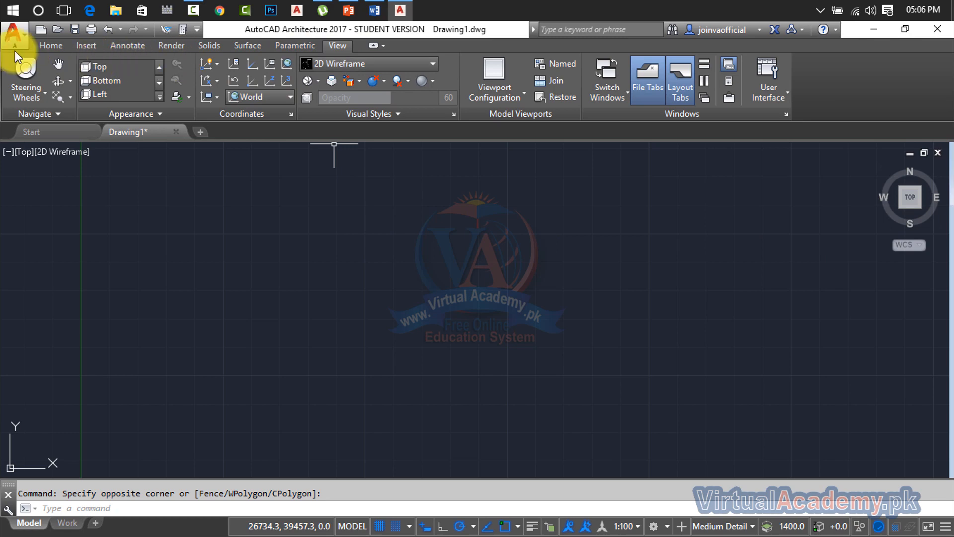
{"action": "key", "text": "Escape"}
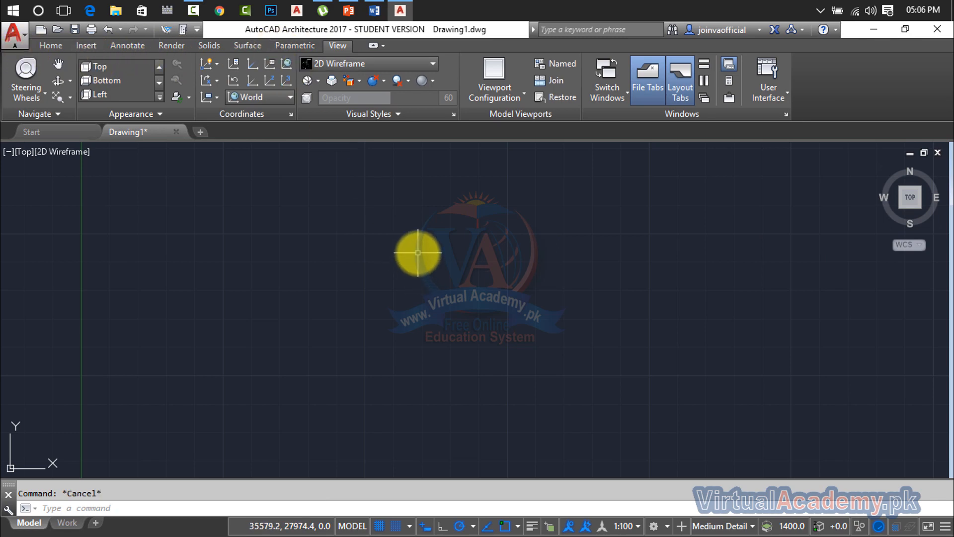
{"action": "type", "text": "un"}
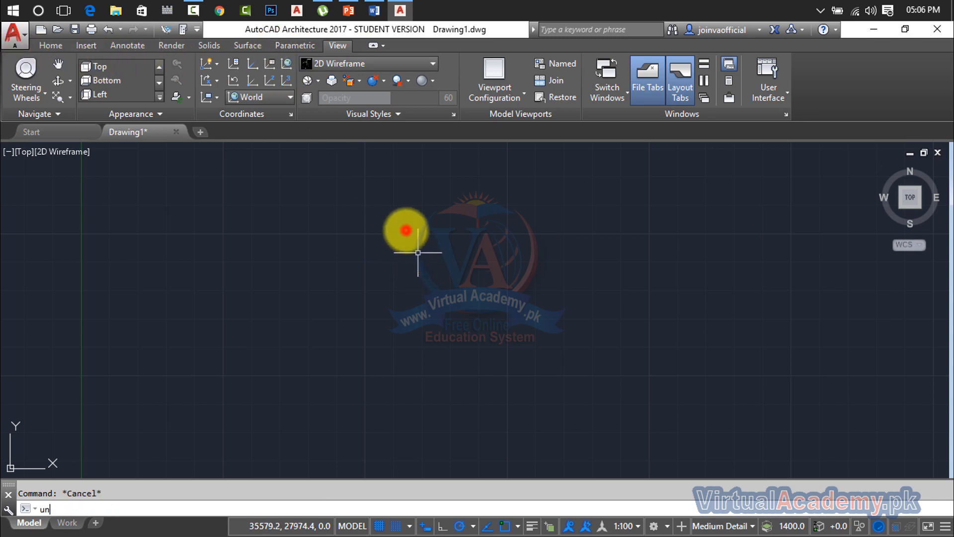
{"action": "key", "text": "Escape"}
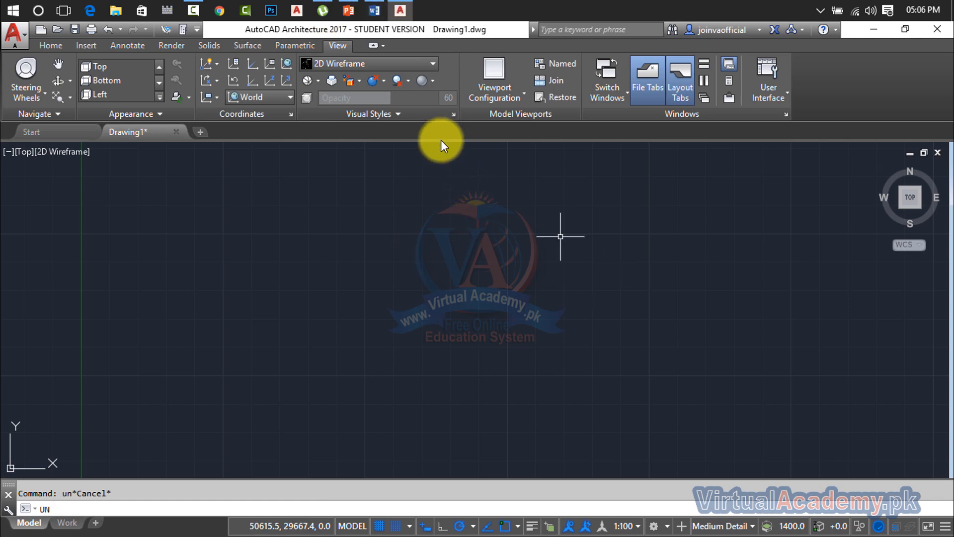
{"action": "key", "text": "Escape"}
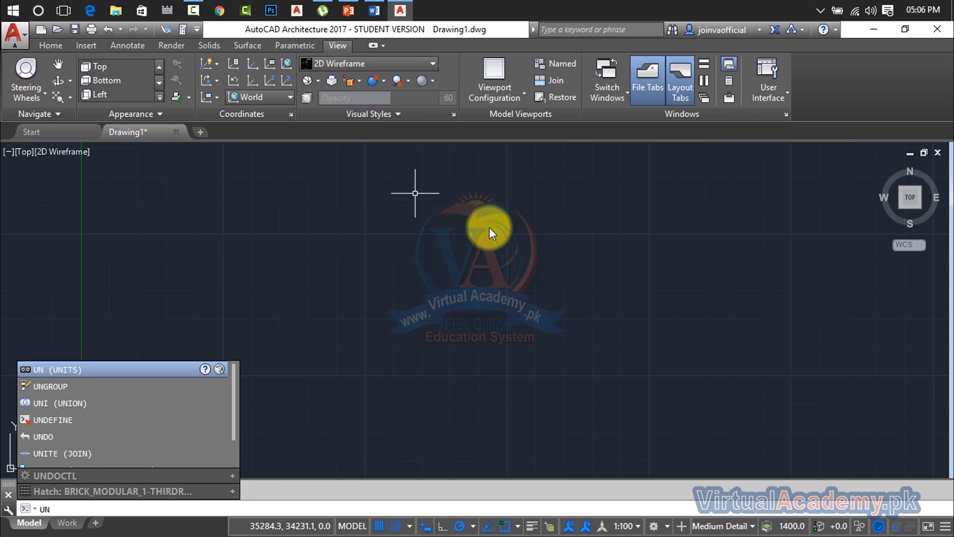
{"action": "key", "text": "Escape"}
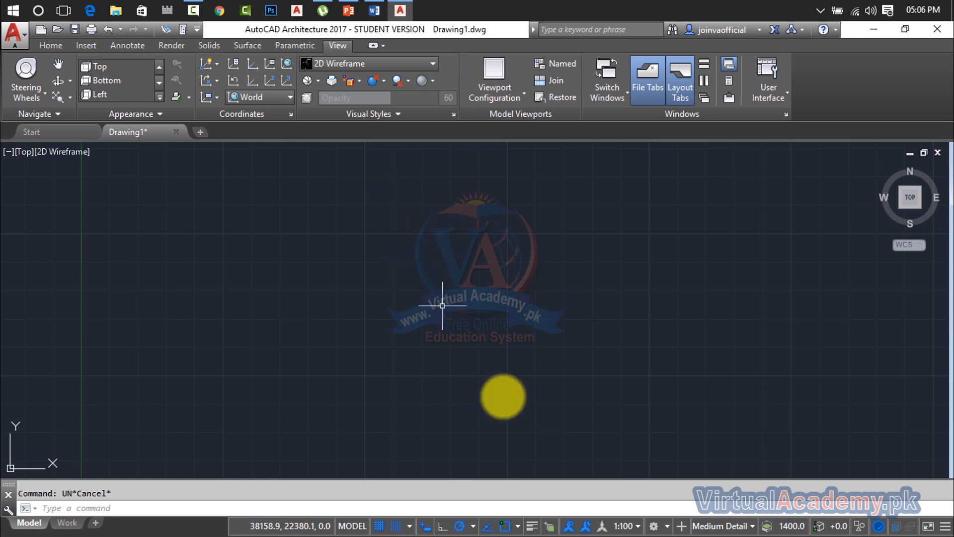
- In the Dynamic Input drafting settings, enable command prompting near the crosshairs and pointer input, and cancel the stray selection window
{"action": "left_click", "coordinate": [472, 527]}
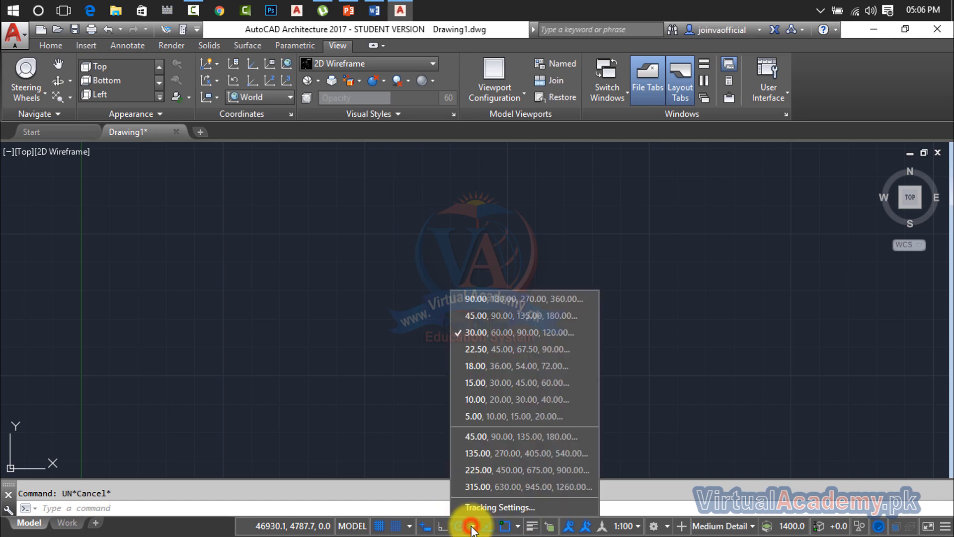
{"action": "left_click", "coordinate": [480, 508]}
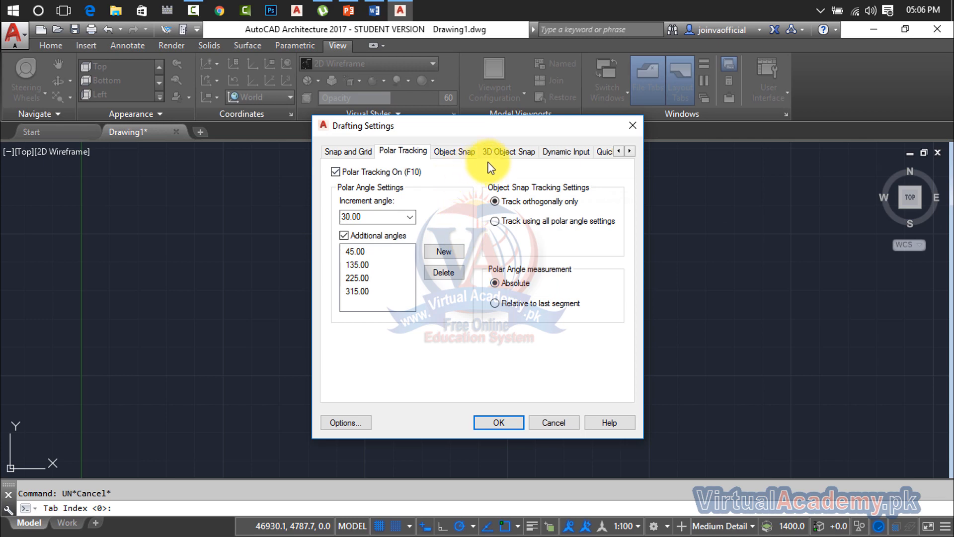
{"action": "left_click", "coordinate": [550, 153]}
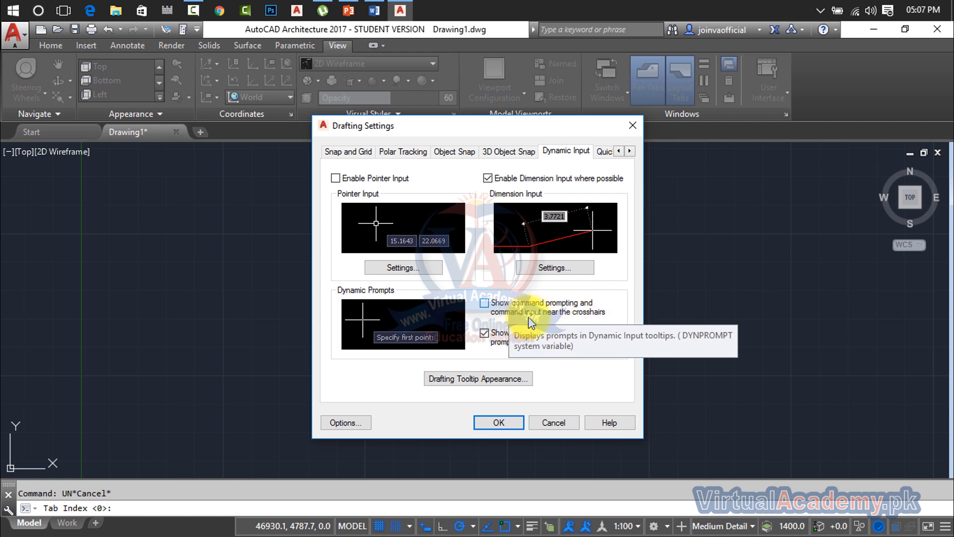
{"action": "left_click", "coordinate": [490, 305]}
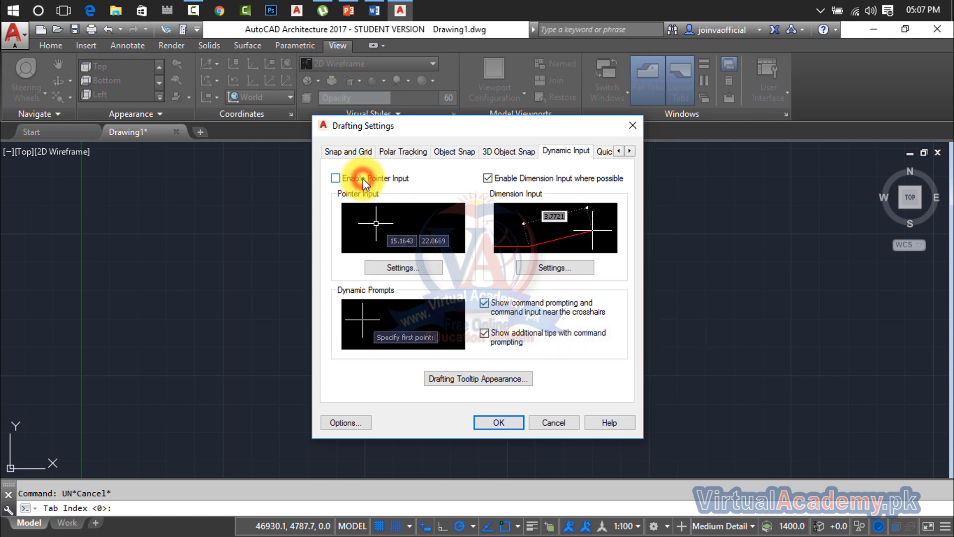
{"action": "left_click", "coordinate": [335, 178]}
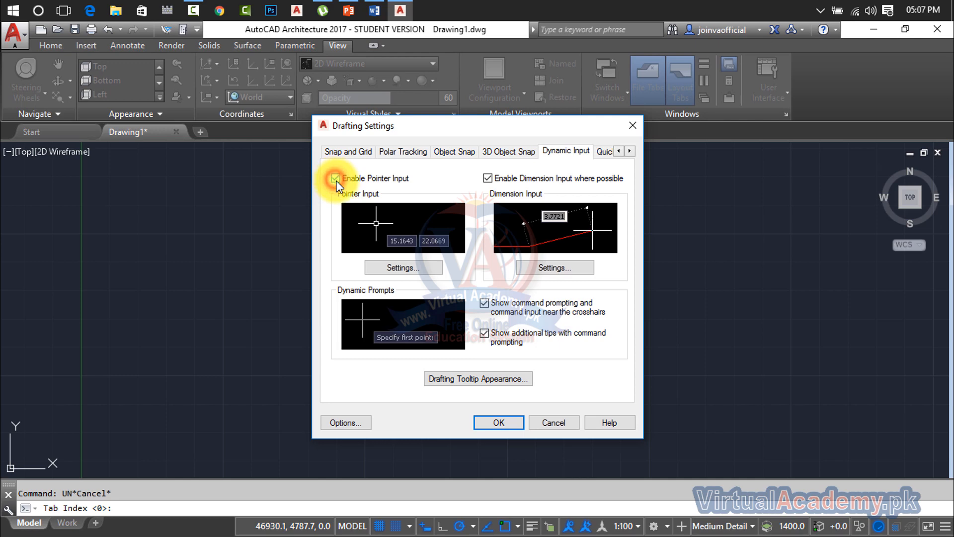
{"action": "left_click", "coordinate": [511, 422]}
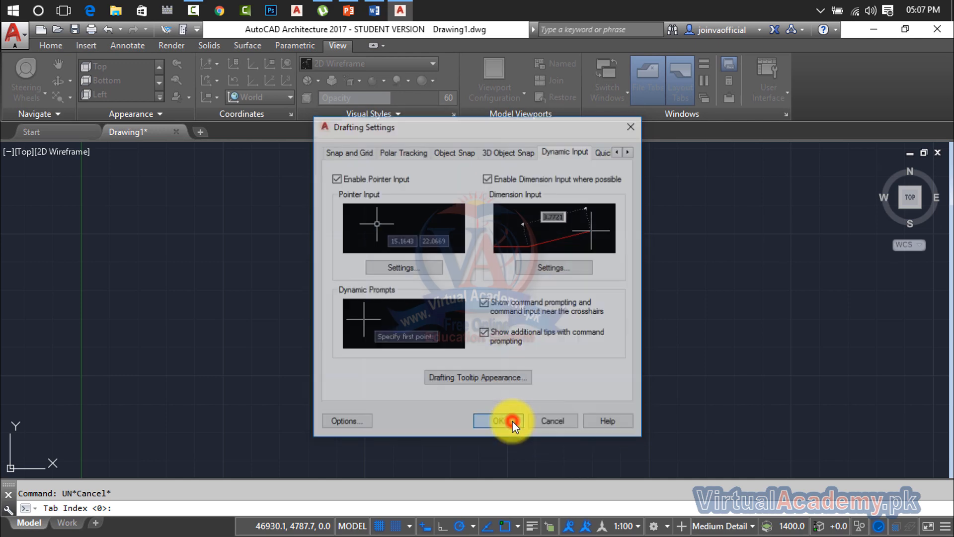
{"action": "left_click", "coordinate": [512, 421]}
{"action": "key", "text": "Escape"}
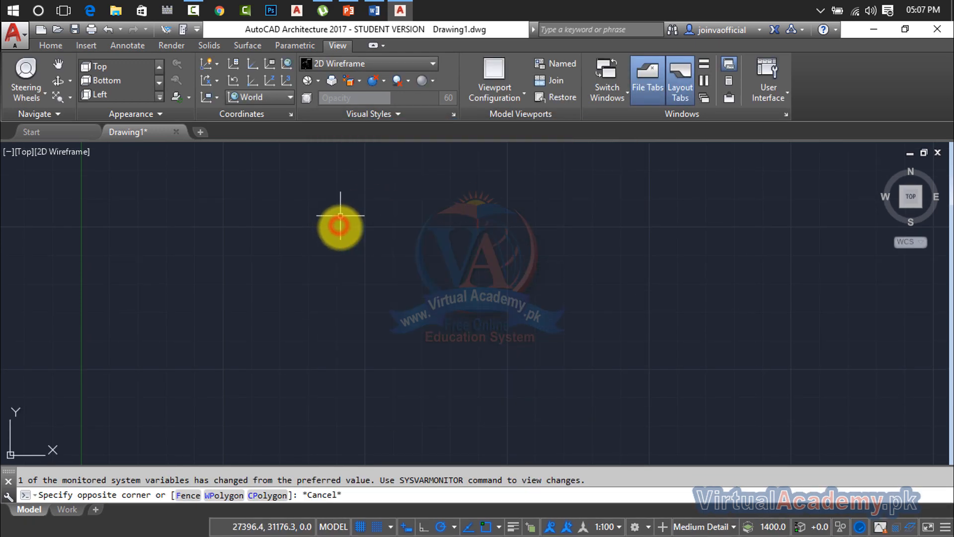
{"action": "left_click", "coordinate": [340, 216]}
{"action": "left_click", "coordinate": [389, 263]}
{"action": "type", "text": "I"}
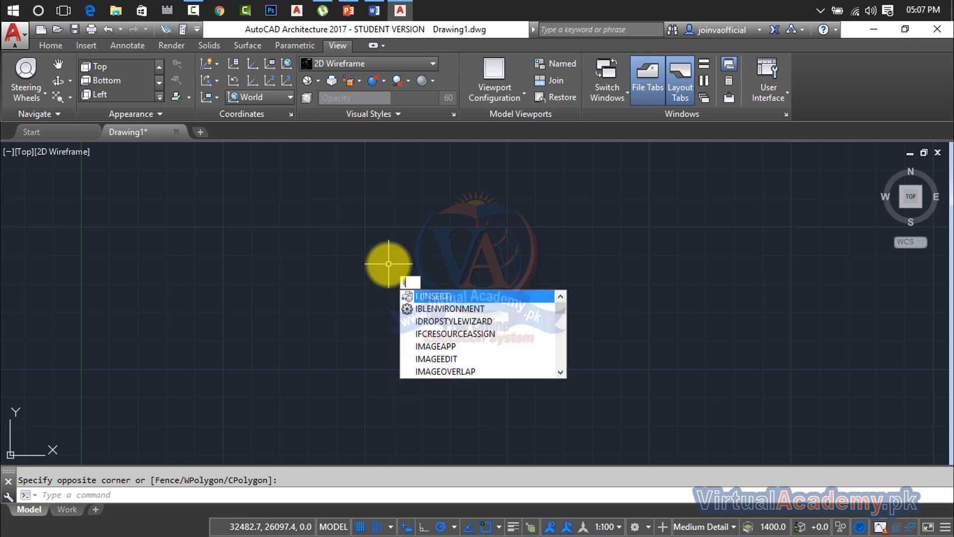
{"action": "type", "text": "N"}
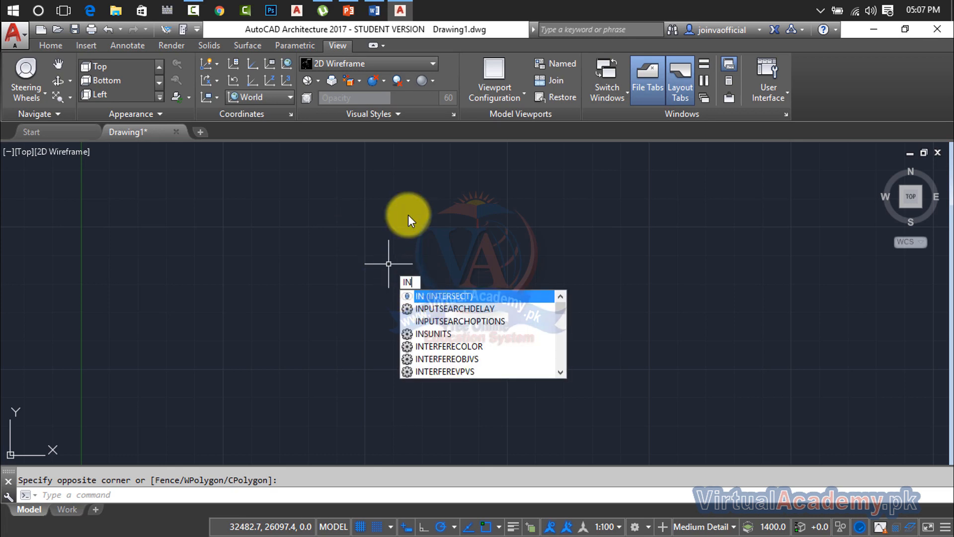
{"action": "key", "text": "Escape"}
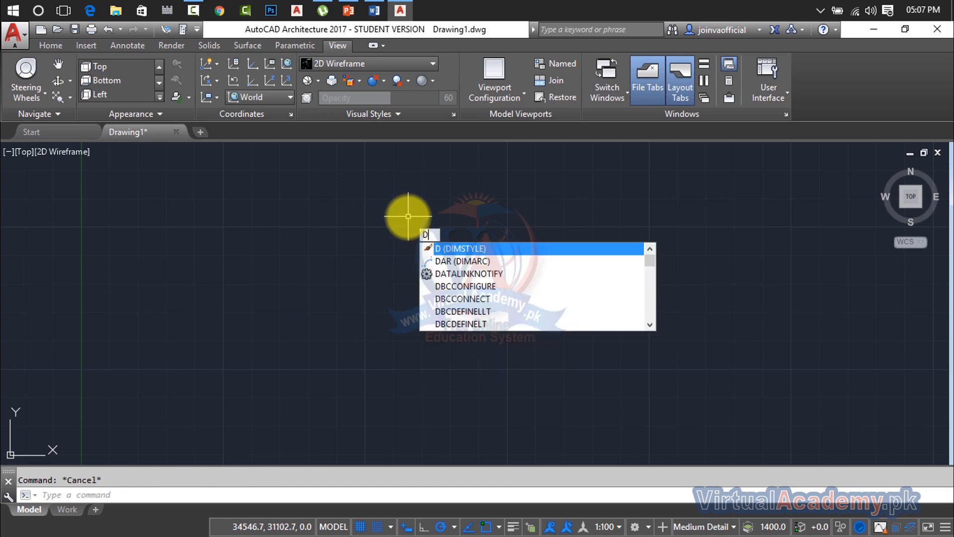
- Delete the style overrides under the Annotative-UK dimension style in the Dimension Style Manager
{"action": "key", "text": "Return"}
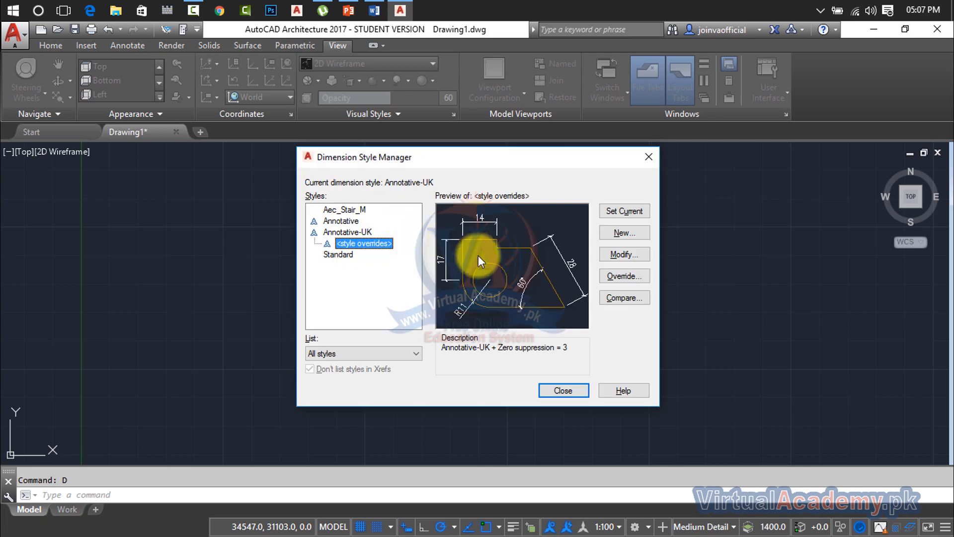
{"action": "right_click", "coordinate": [356, 243]}
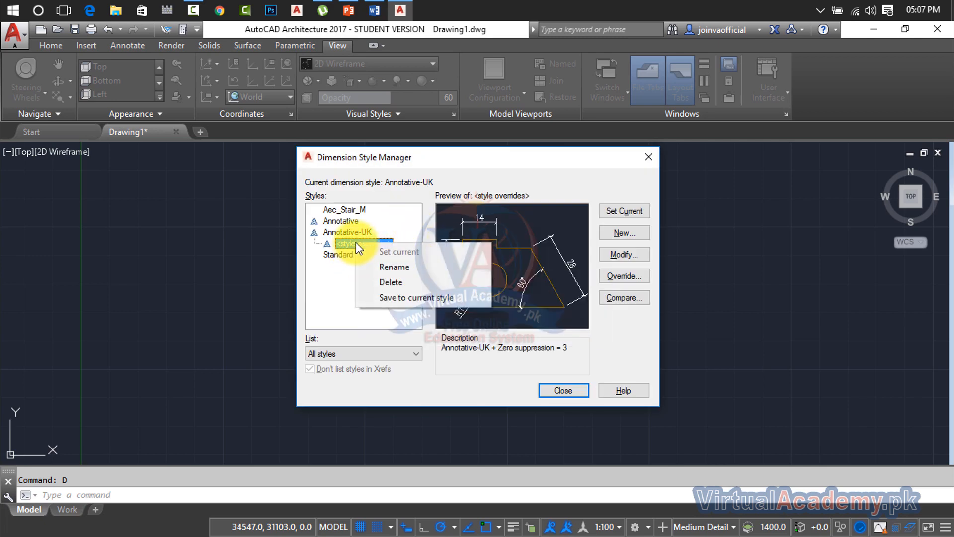
{"action": "left_click", "coordinate": [407, 281]}
{"action": "left_click", "coordinate": [511, 293]}
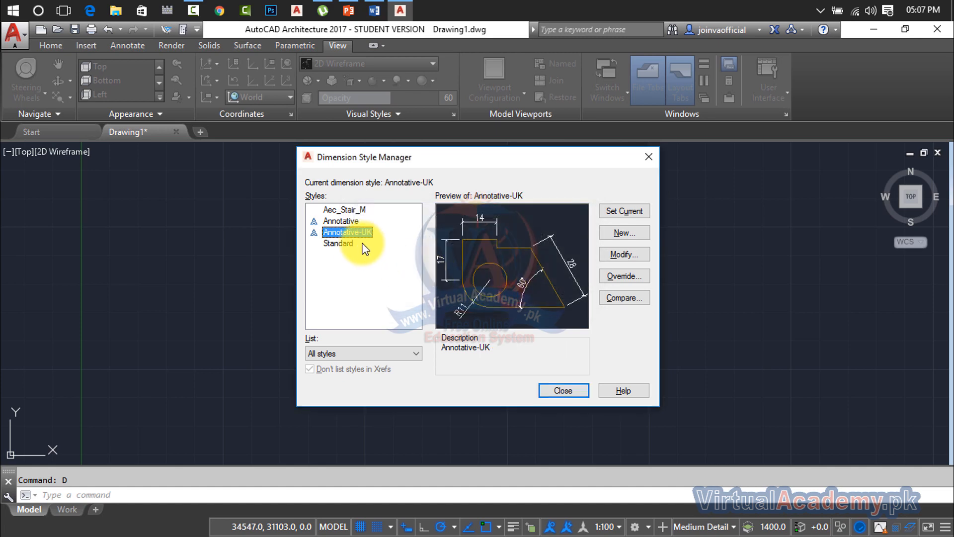
- Modify the Standard dimension style's primary units to the Architectural format with a precision of 0'-0"
{"action": "left_click", "coordinate": [354, 243]}
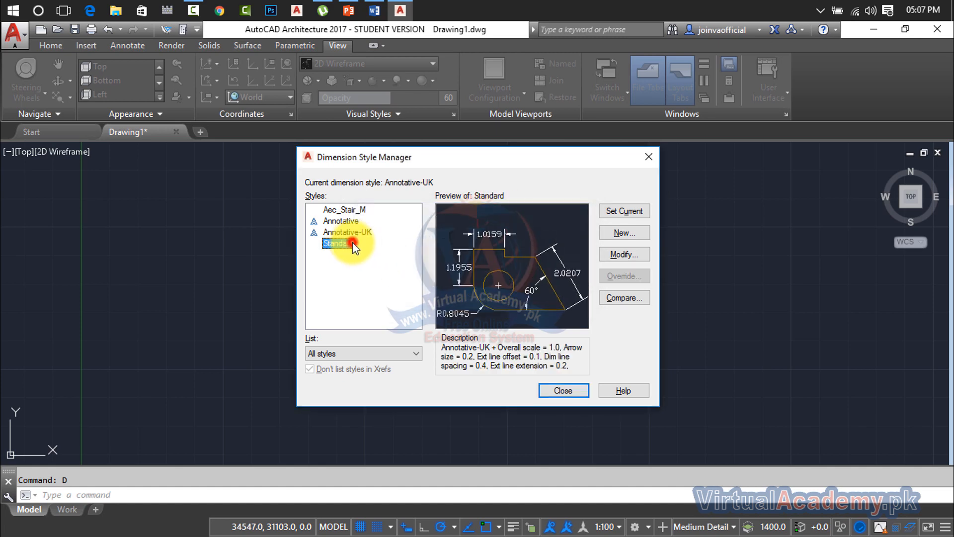
{"action": "left_click", "coordinate": [622, 255]}
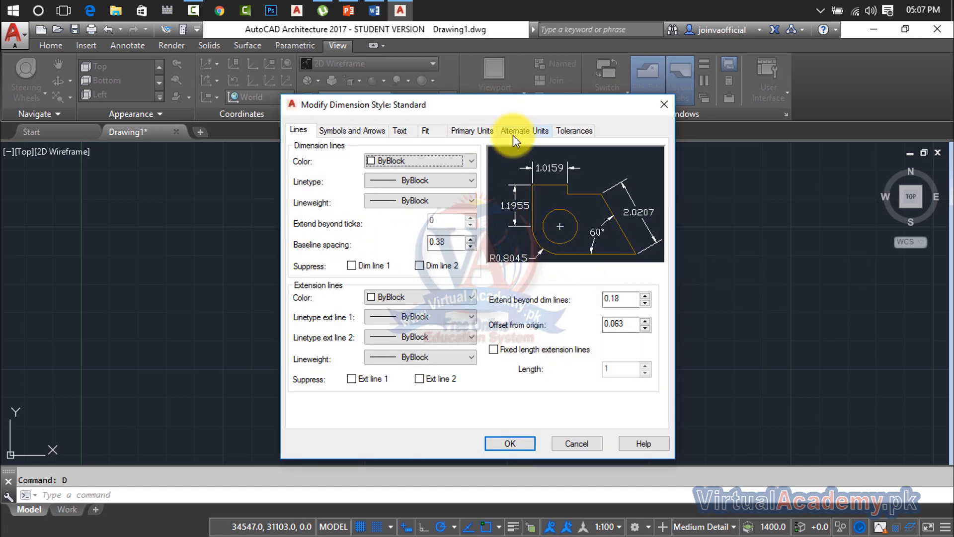
{"action": "left_click", "coordinate": [479, 130]}
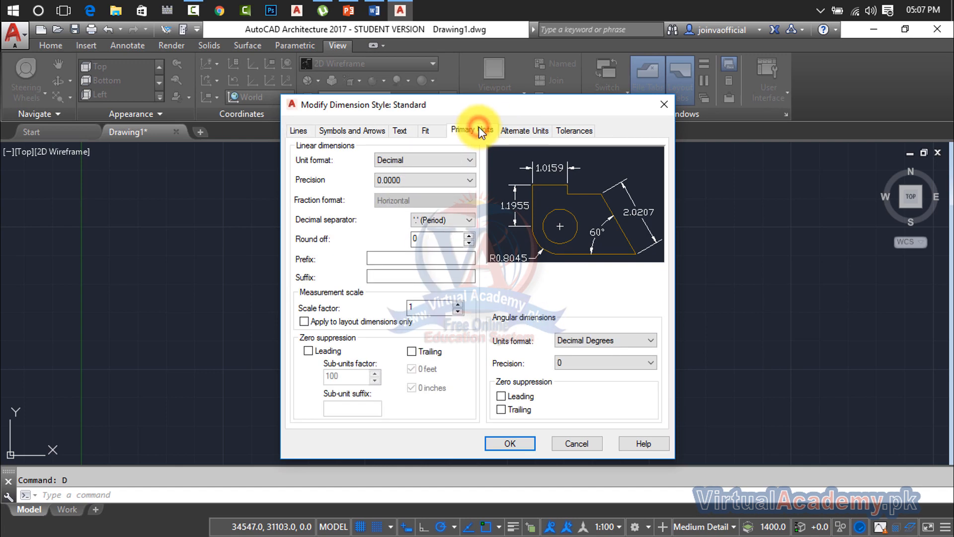
{"action": "left_click", "coordinate": [439, 167]}
{"action": "left_click", "coordinate": [440, 165]}
{"action": "left_click", "coordinate": [440, 163]}
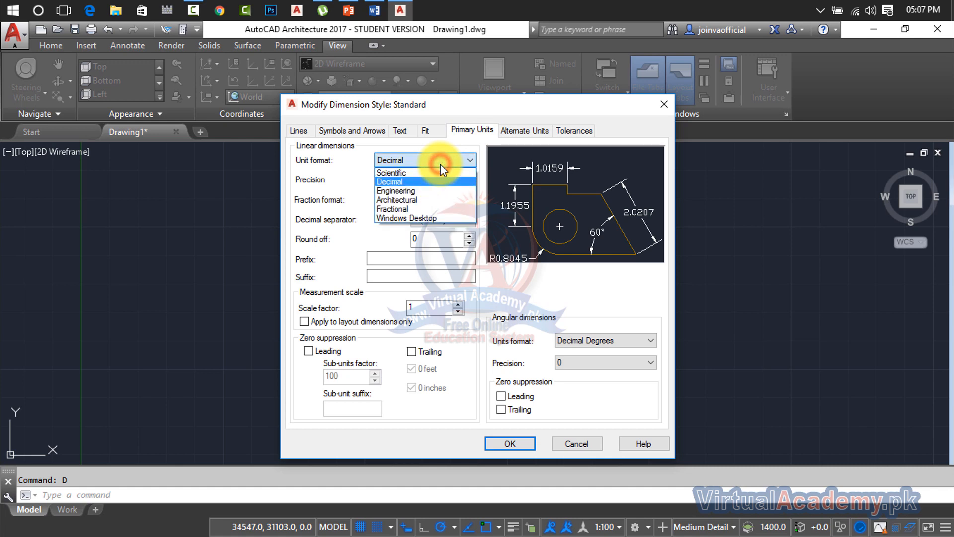
{"action": "left_click", "coordinate": [423, 201]}
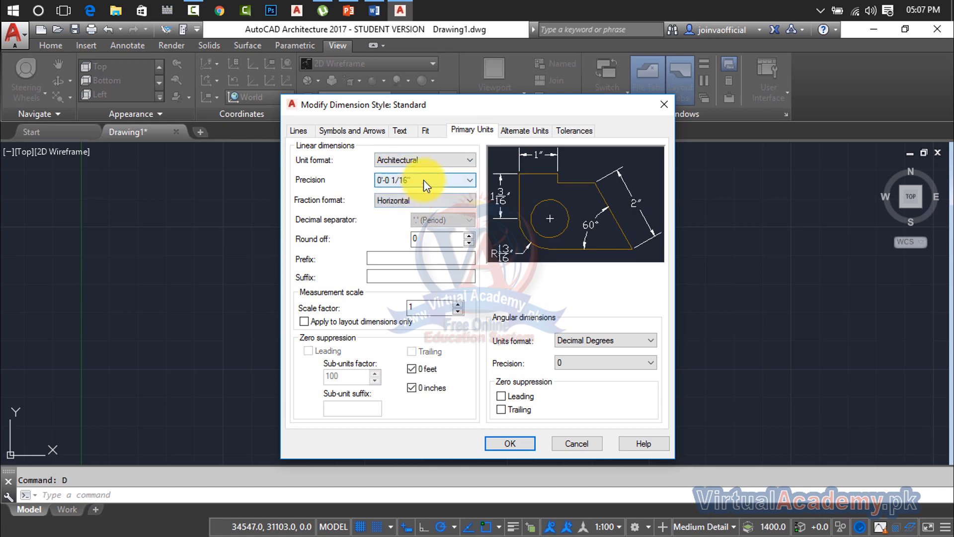
{"action": "left_click", "coordinate": [424, 182]}
{"action": "left_click", "coordinate": [424, 182]}
{"action": "left_click", "coordinate": [424, 182]}
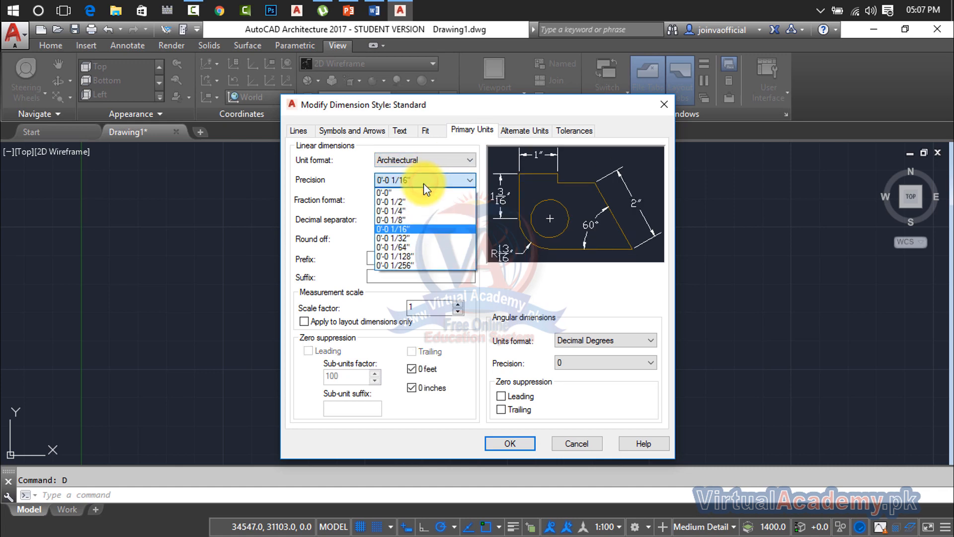
{"action": "left_click", "coordinate": [421, 189]}
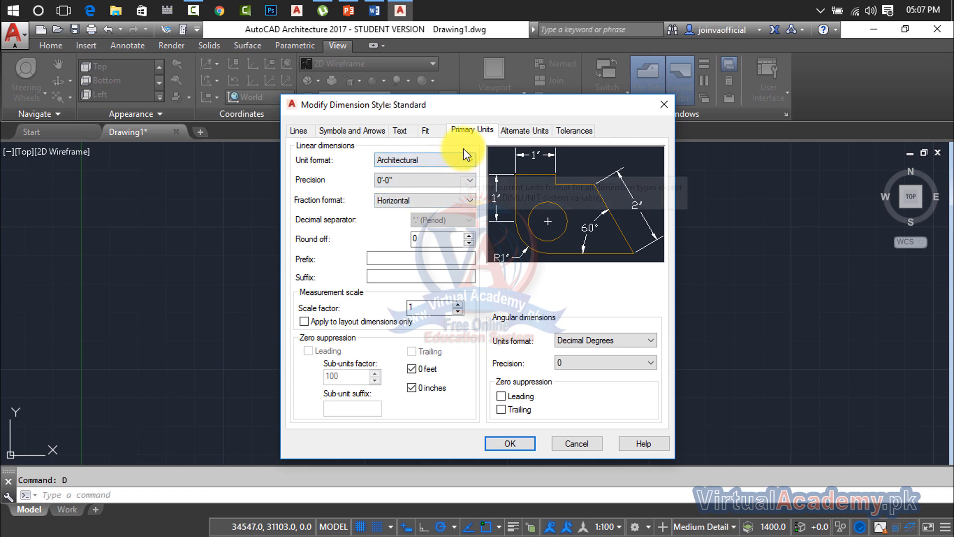
- Set the Standard dimension style to scale dimensions to layout and make it the current style
{"action": "left_click", "coordinate": [431, 133]}
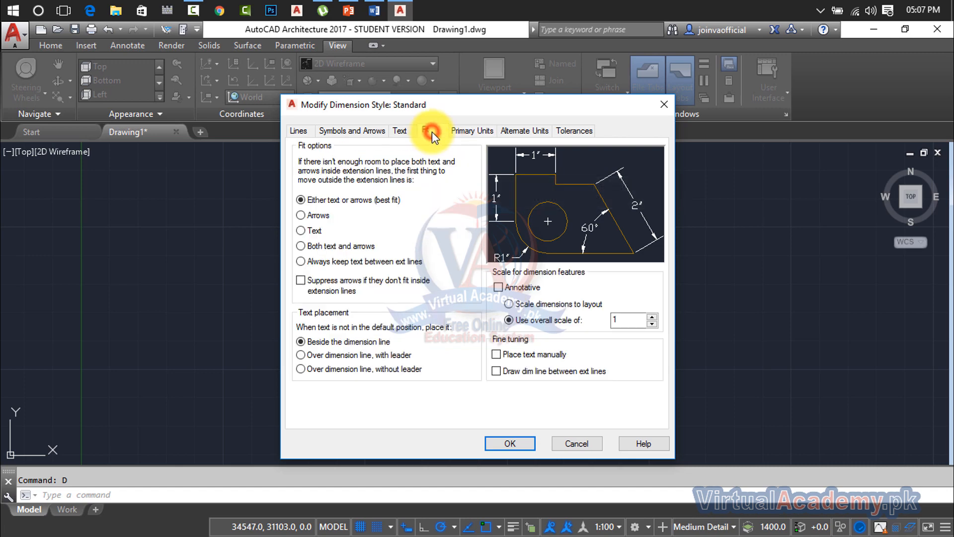
{"action": "left_click", "coordinate": [512, 305]}
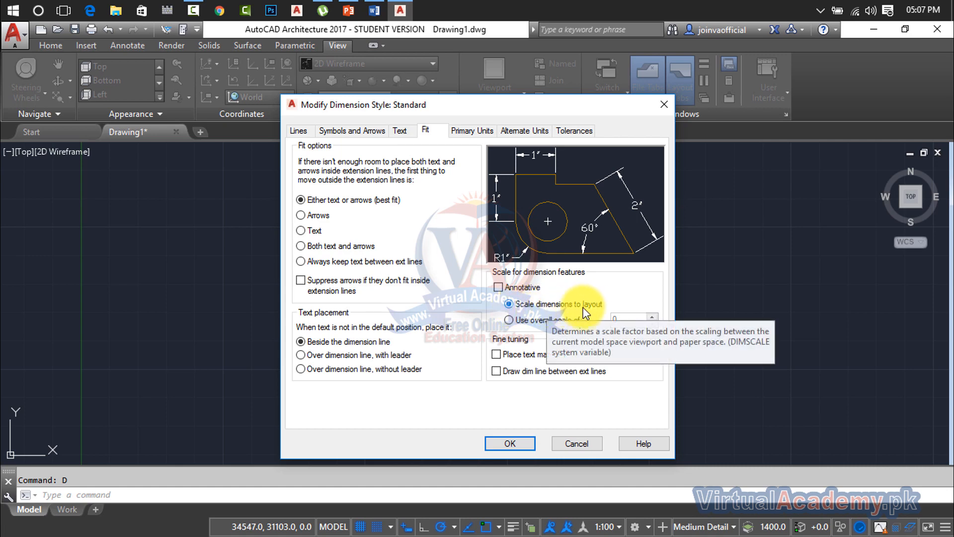
{"action": "left_click", "coordinate": [525, 443]}
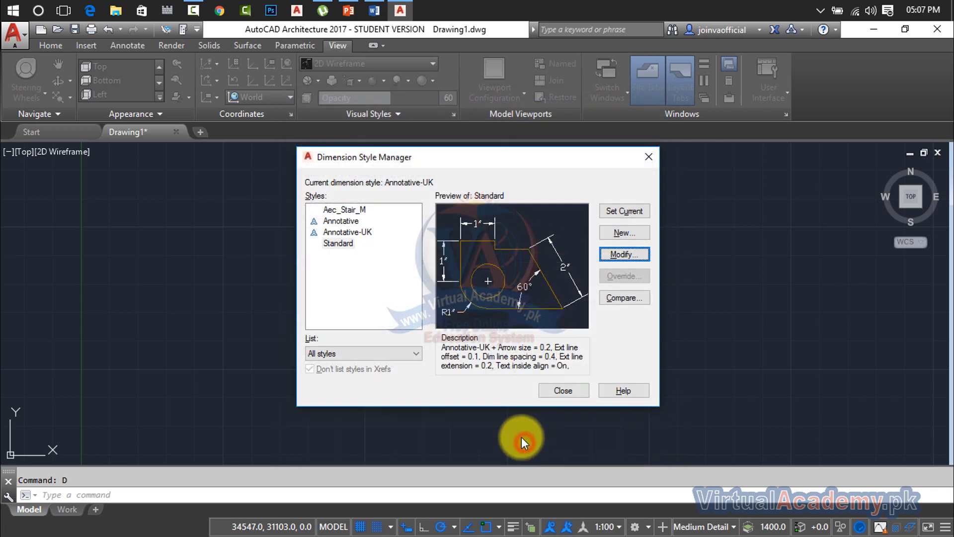
{"action": "left_click", "coordinate": [637, 210]}
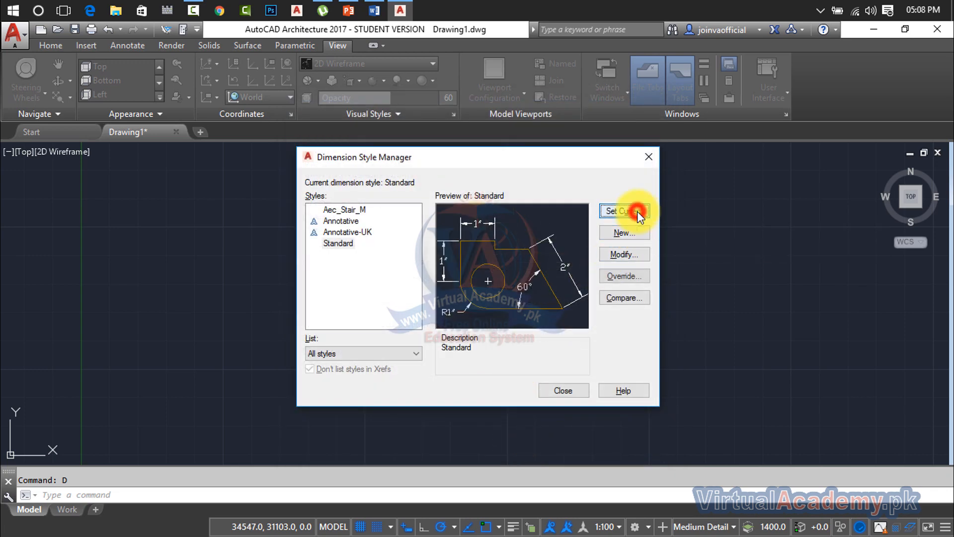
{"action": "left_click", "coordinate": [565, 390]}
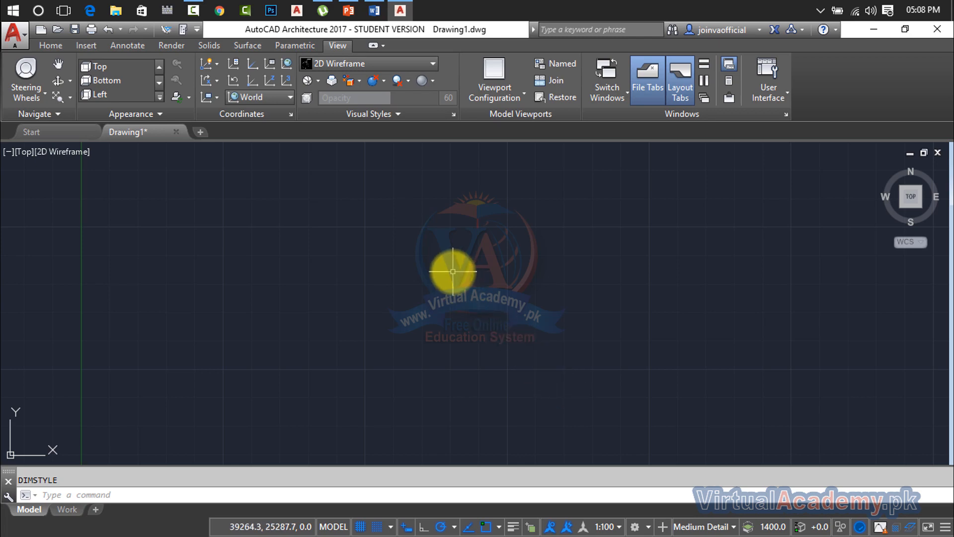
- In the drawing setup, set the drawing units to Inches and the length precision to 0'-0"
{"action": "type", "text": "un"}
{"action": "key", "text": "Return"}
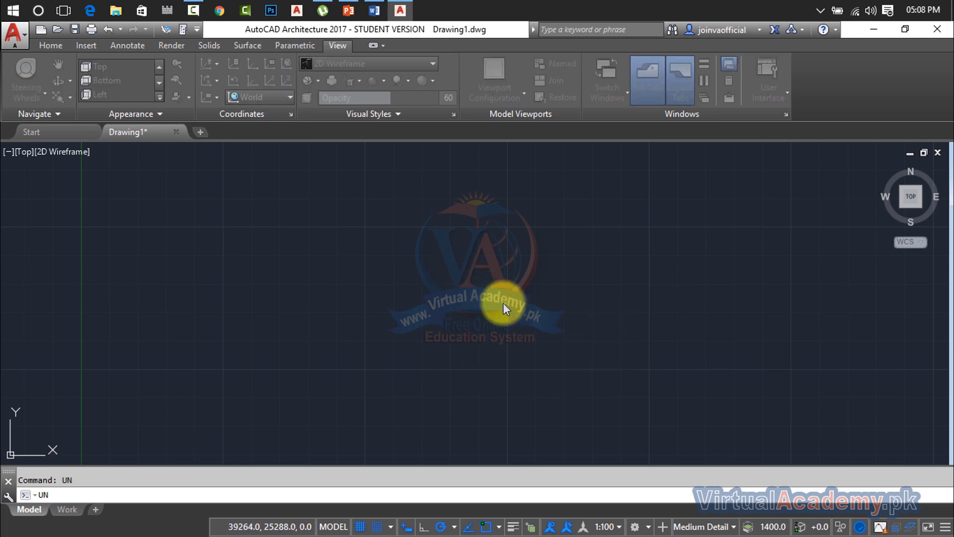
{"action": "left_click", "coordinate": [419, 154]}
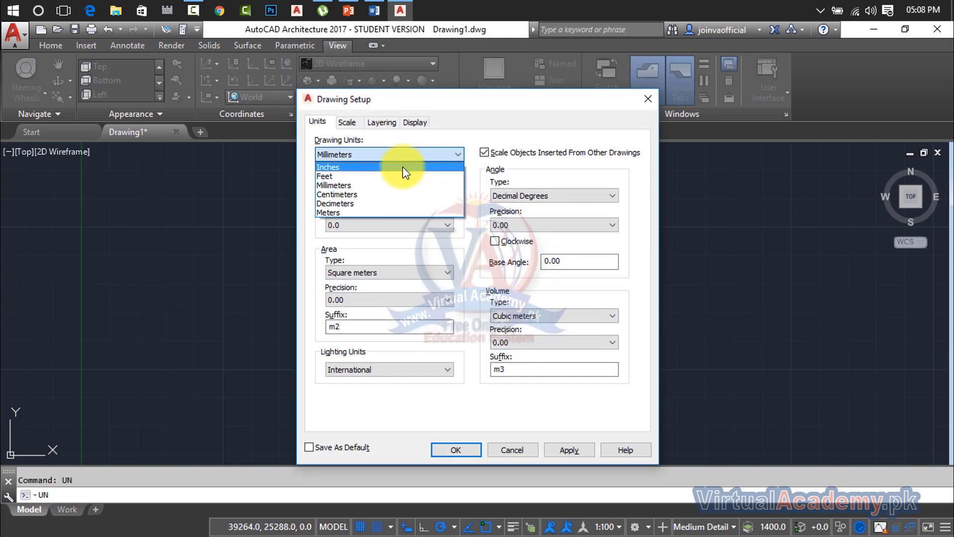
{"action": "left_click", "coordinate": [403, 167]}
{"action": "left_click", "coordinate": [407, 226]}
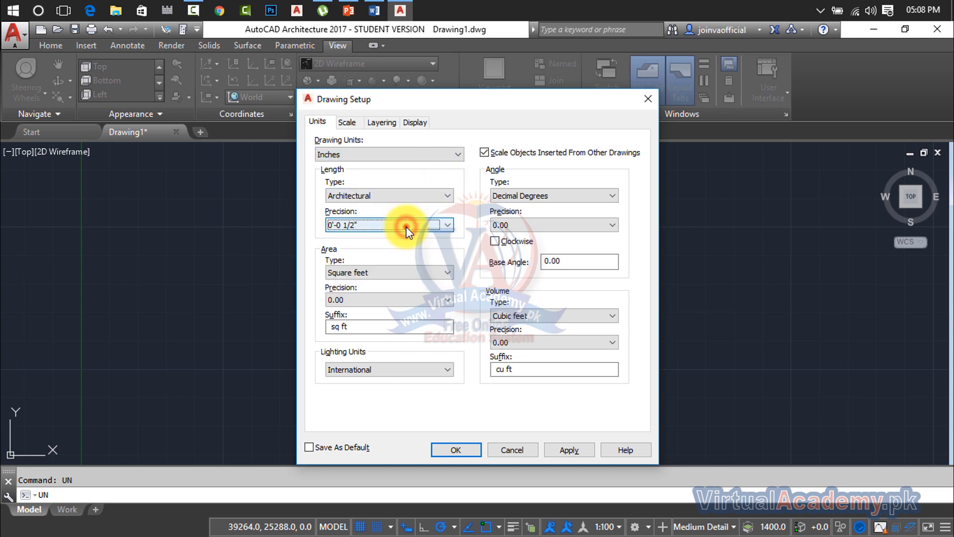
{"action": "left_click", "coordinate": [401, 238]}
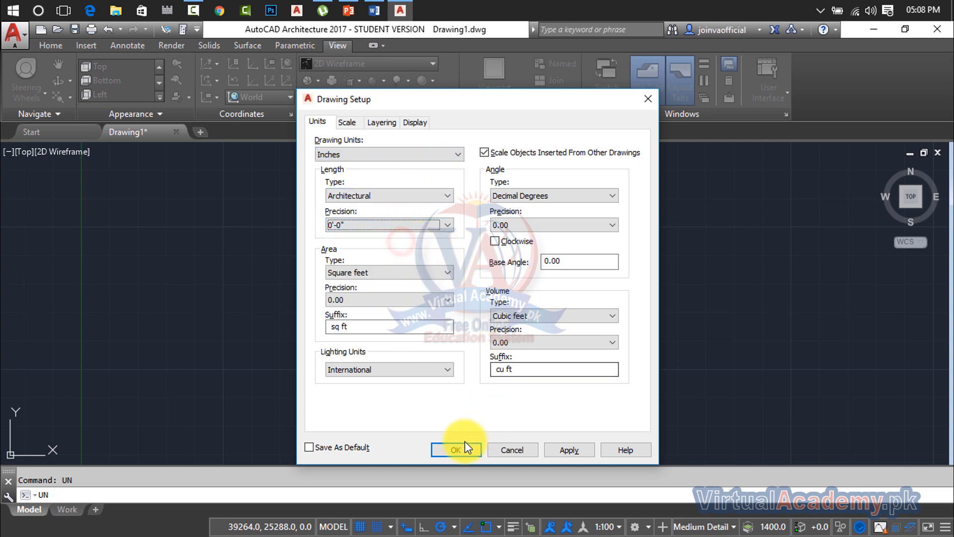
- Apply the new drawing units, rescaling both modelspace and paperspace objects, and close the drawing setup
{"action": "left_click", "coordinate": [562, 450]}
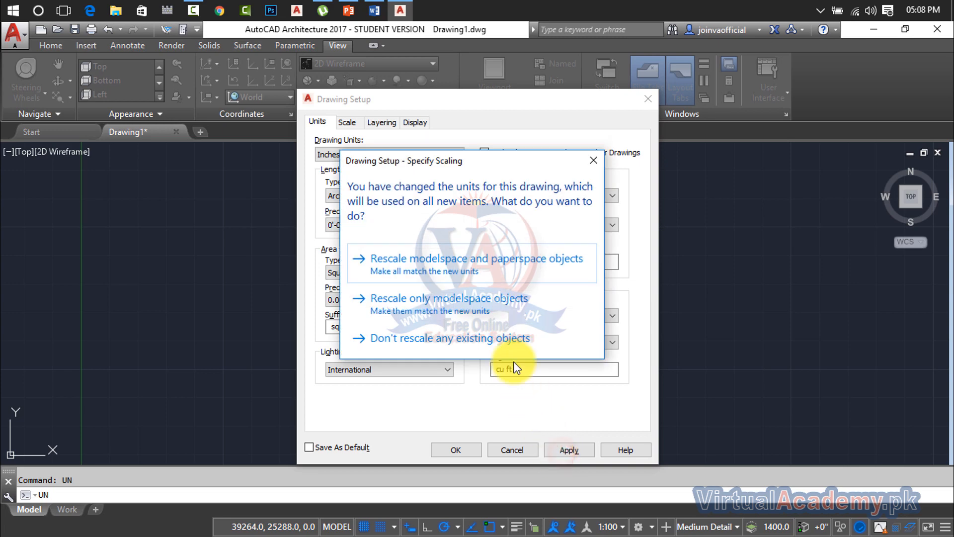
{"action": "left_click", "coordinate": [473, 278]}
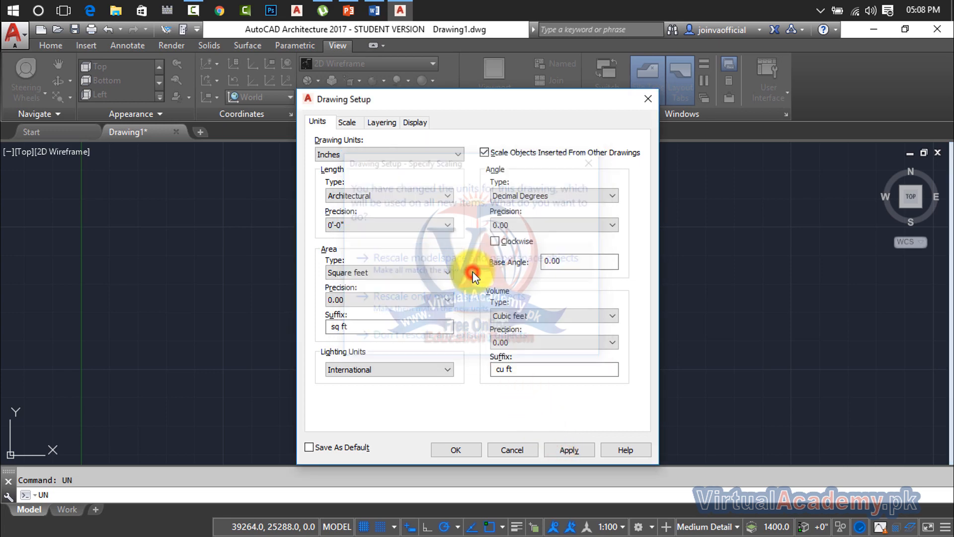
{"action": "left_click", "coordinate": [461, 449]}
{"action": "key", "text": "Escape"}
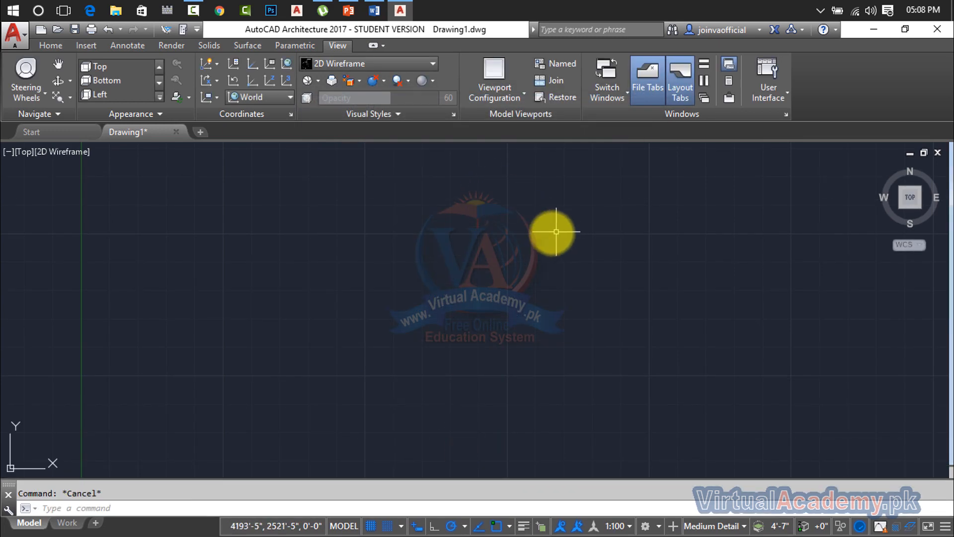
- Draw a horizontal line 10' long in the empty drawing area
{"action": "type", "text": "l"}
{"action": "key", "text": "Return"}
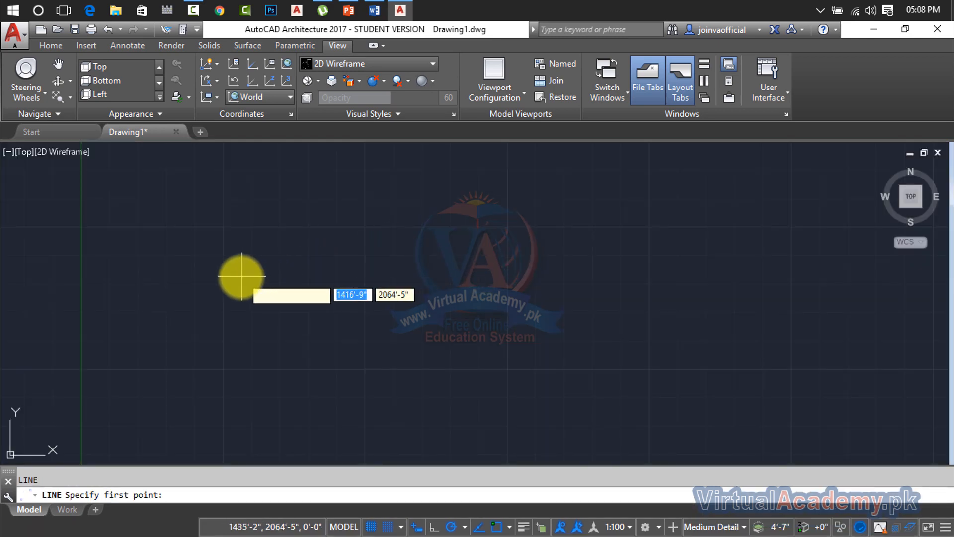
{"action": "left_click", "coordinate": [241, 277]}
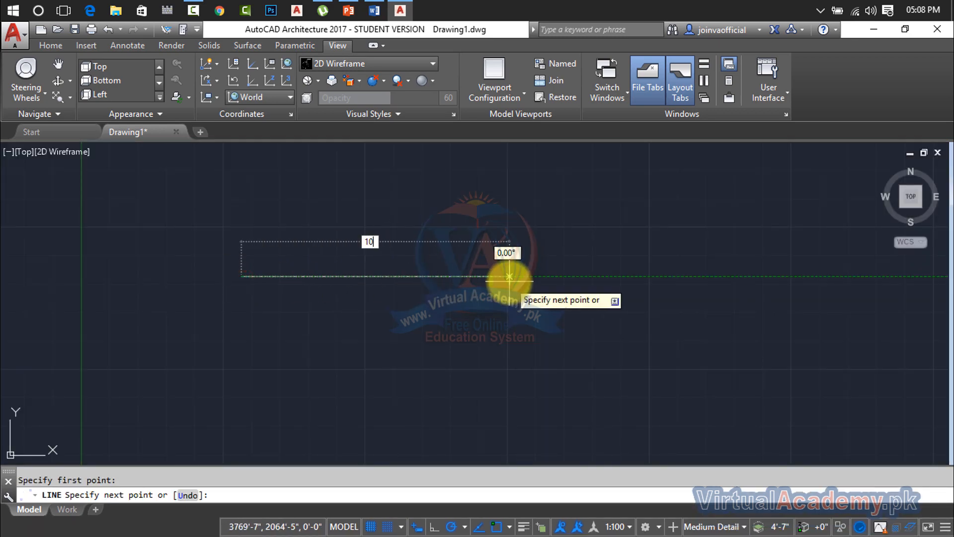
{"action": "type", "text": "10'"}
{"action": "key", "text": "Return"}
{"action": "key", "text": "Escape"}
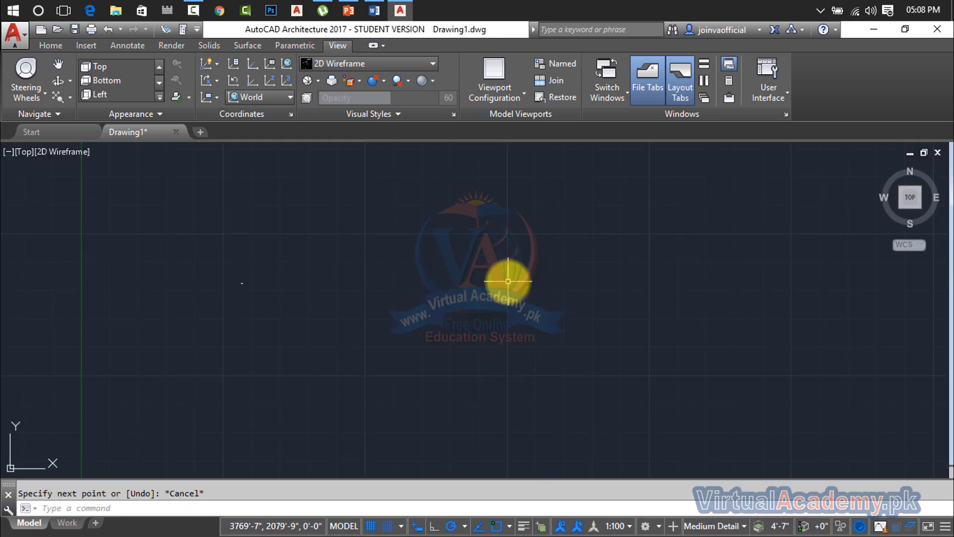
- Add a linear dimension to the 10' line by selecting the object, and place it above the line
{"action": "scroll", "coordinate": [242, 290], "scroll_direction": "up", "scroll_amount": 10}
{"action": "middle_click_drag", "start_coordinate": [214, 218], "coordinate": [365, 373]}
{"action": "scroll", "coordinate": [376, 350], "scroll_direction": "up", "scroll_amount": 12}
{"action": "scroll", "coordinate": [365, 373], "scroll_direction": "up", "scroll_amount": 5}
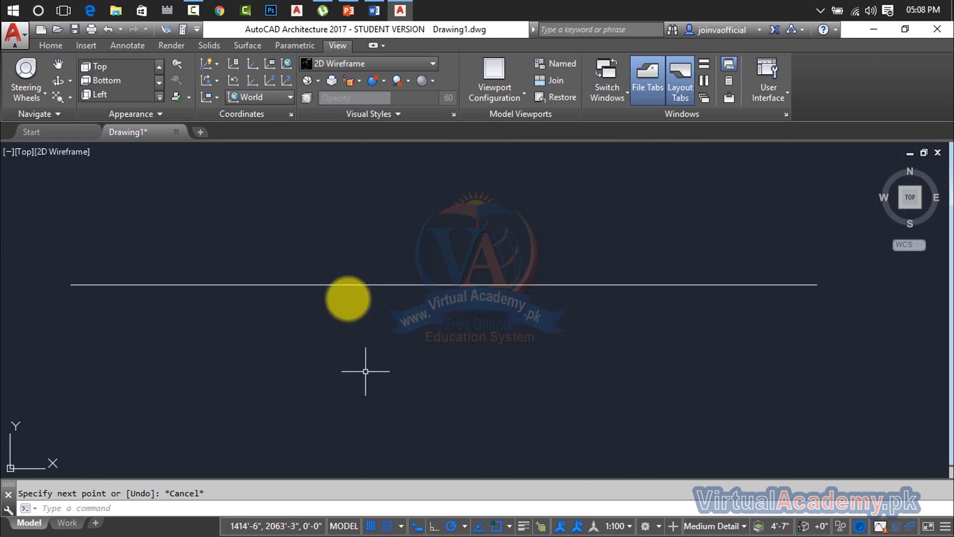
{"action": "left_click", "coordinate": [115, 42]}
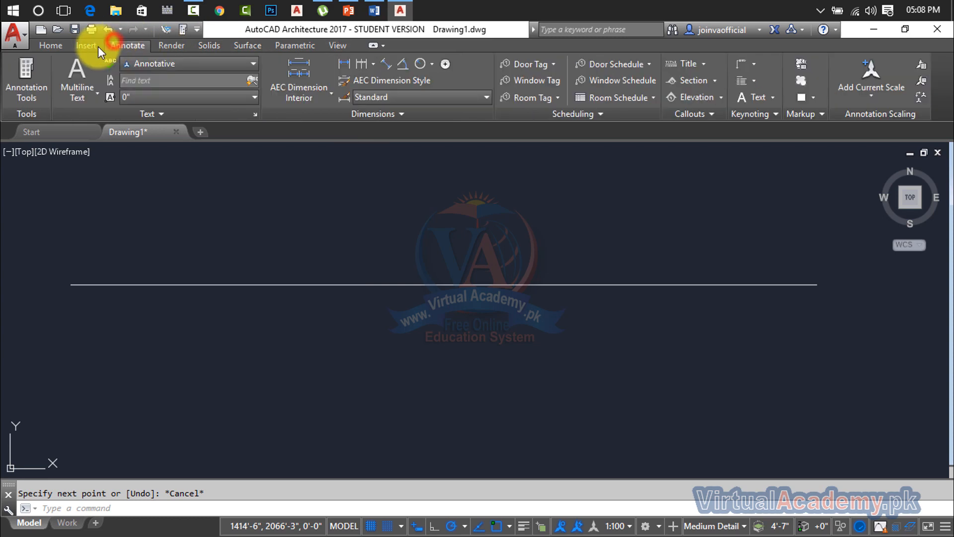
{"action": "left_click", "coordinate": [345, 64]}
{"action": "key", "text": "Return"}
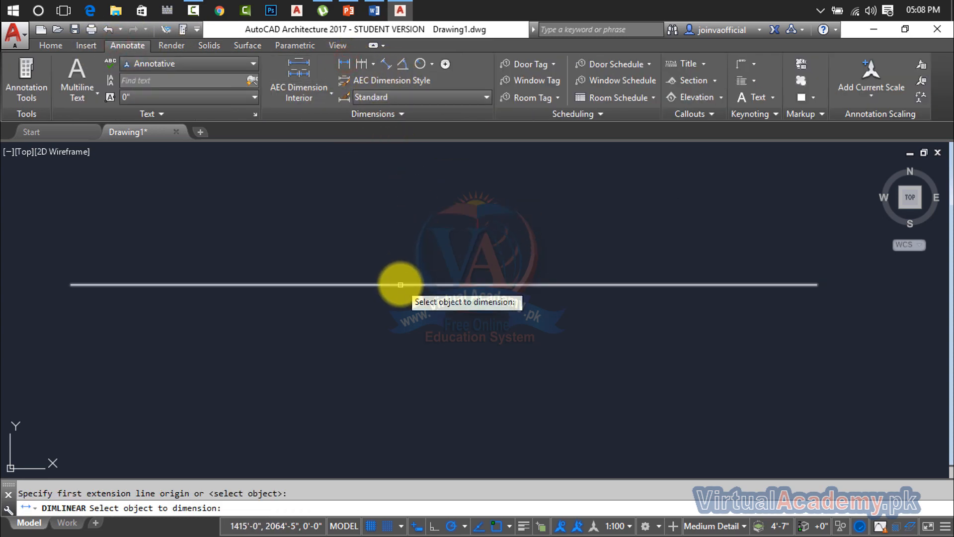
{"action": "left_click", "coordinate": [401, 284]}
{"action": "left_click", "coordinate": [455, 228]}
{"action": "scroll", "coordinate": [462, 230], "scroll_direction": "up", "scroll_amount": 4}
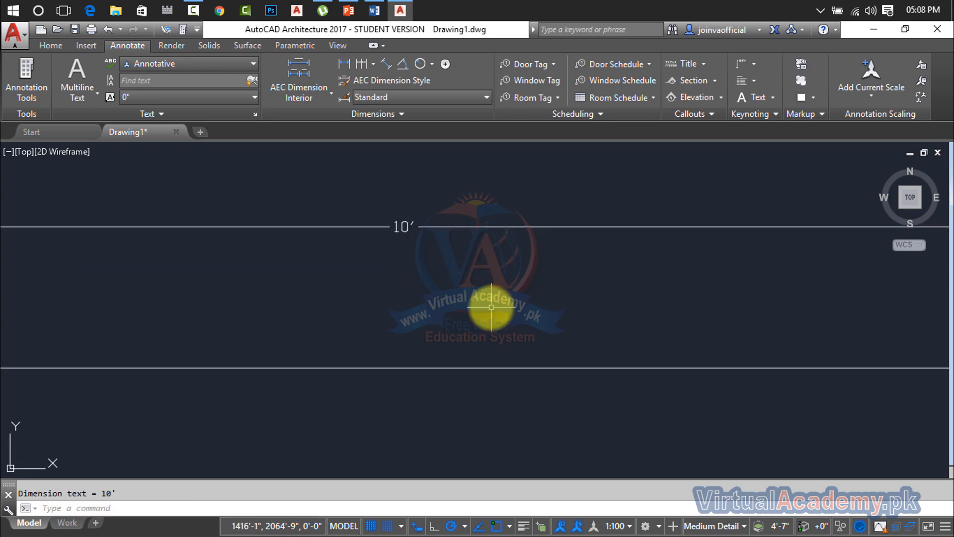
- Check the current value of the DIMSCALE system variable, leaving it unmodified
{"action": "type", "text": "DIM"}
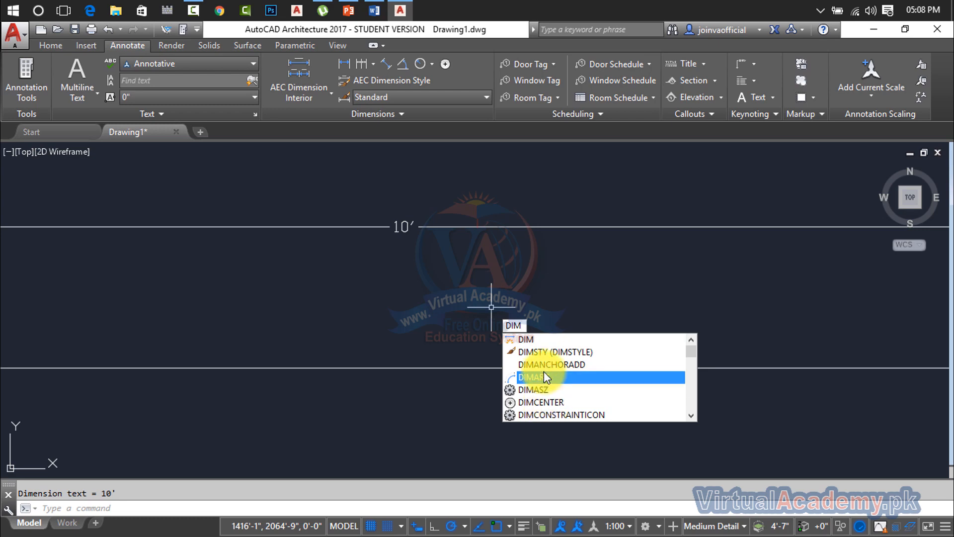
{"action": "type", "text": "SCALE"}
{"action": "left_click", "coordinate": [562, 339]}
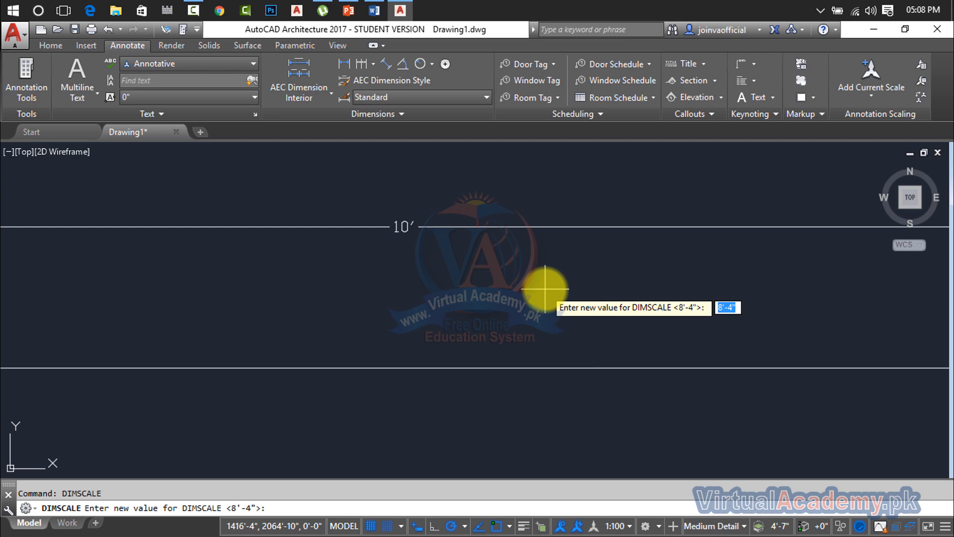
{"action": "key", "text": "Escape"}
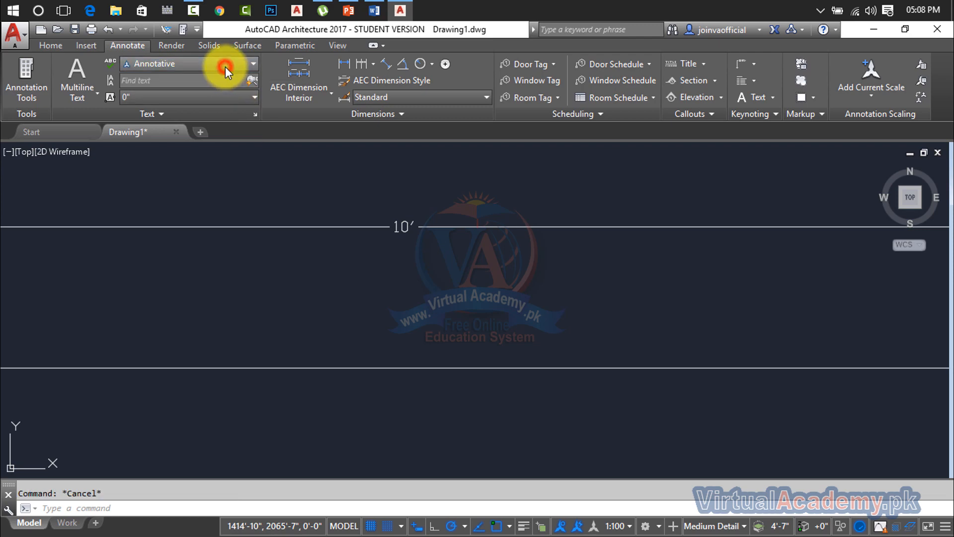
- Make Standard the current text style
{"action": "left_click", "coordinate": [225, 66]}
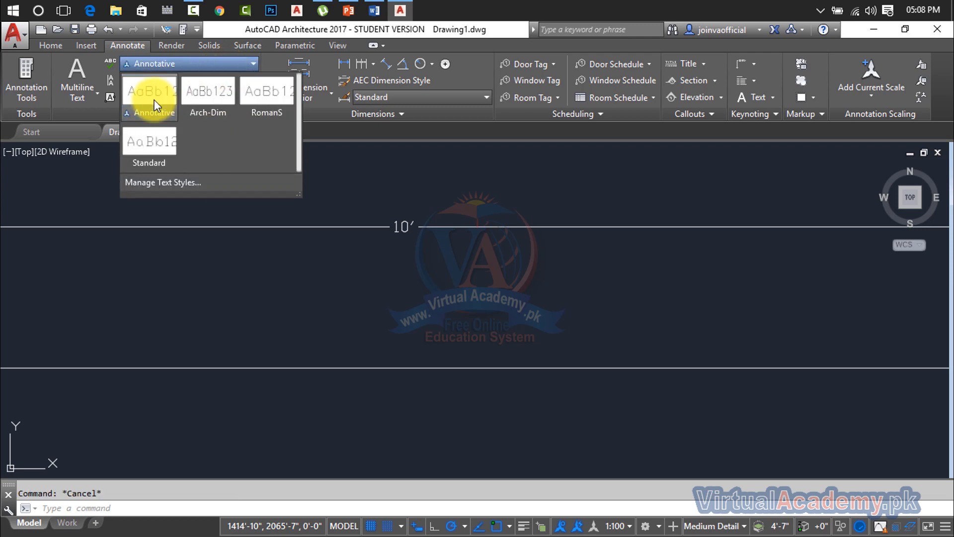
{"action": "left_click", "coordinate": [154, 148]}
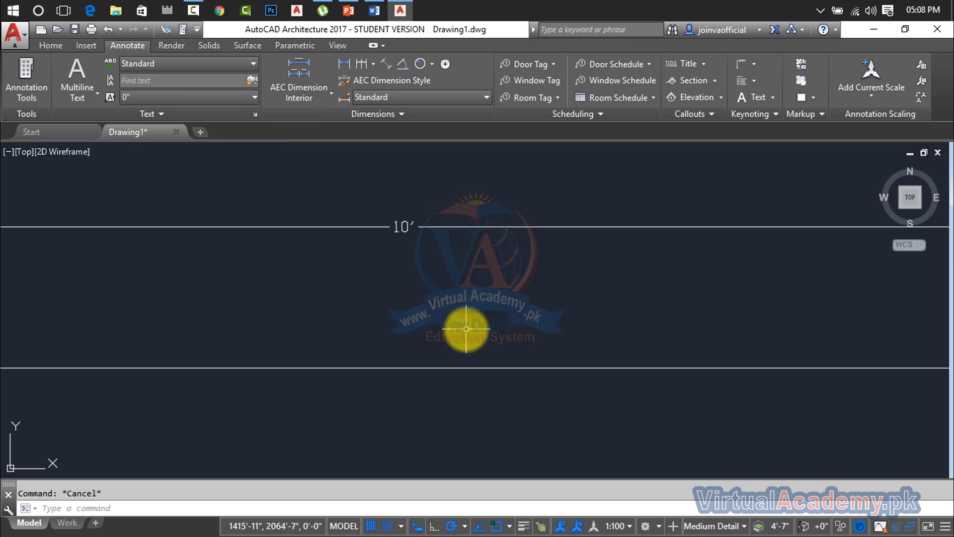
- Change the Standard dimension style override's fit setting to scale dimensions to layout, and set Standard as the current dimension style
{"action": "key", "text": "Return"}
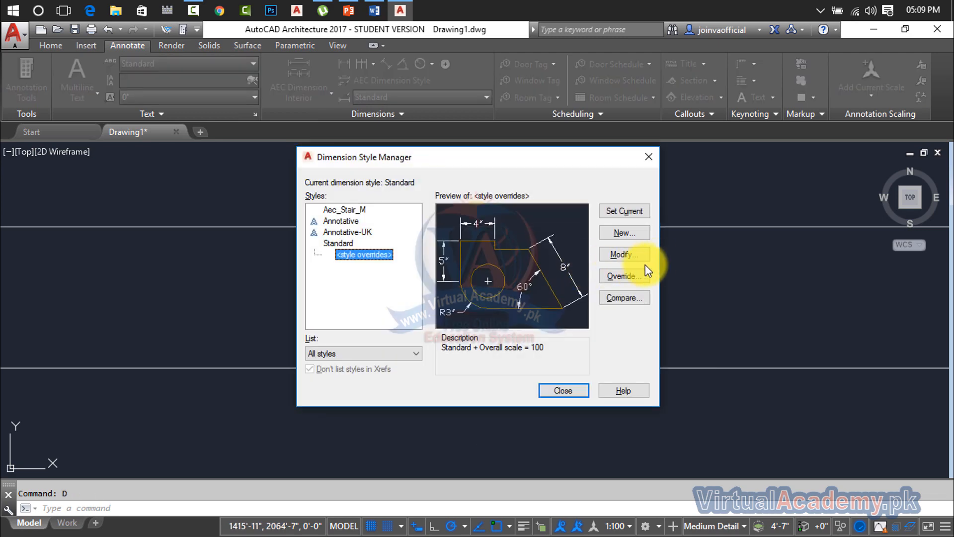
{"action": "left_click", "coordinate": [637, 255]}
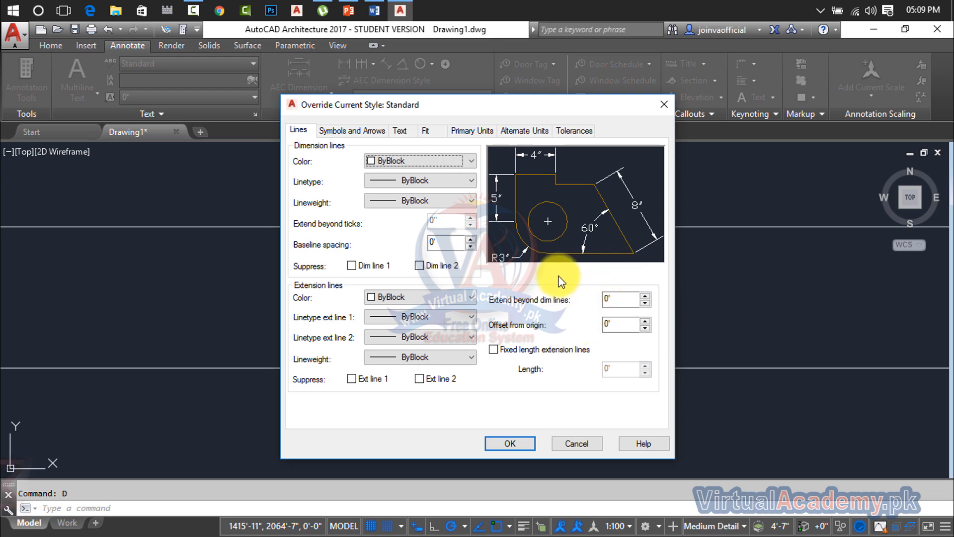
{"action": "left_click", "coordinate": [425, 131]}
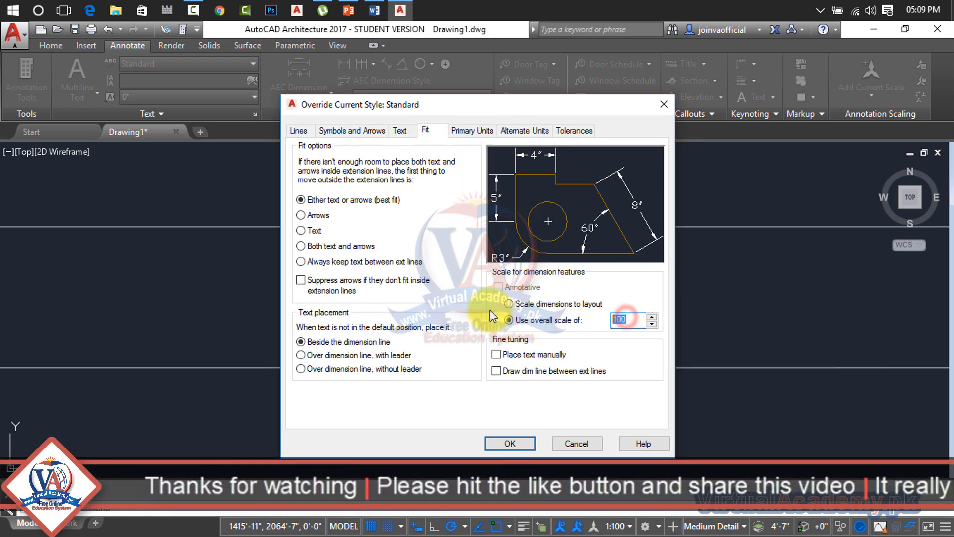
{"action": "left_click", "coordinate": [520, 303]}
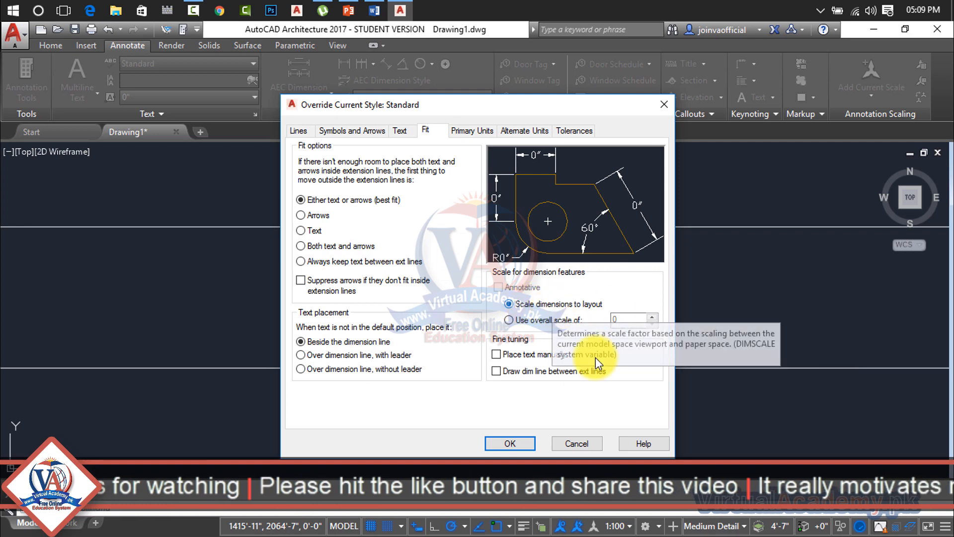
{"action": "left_click", "coordinate": [518, 447]}
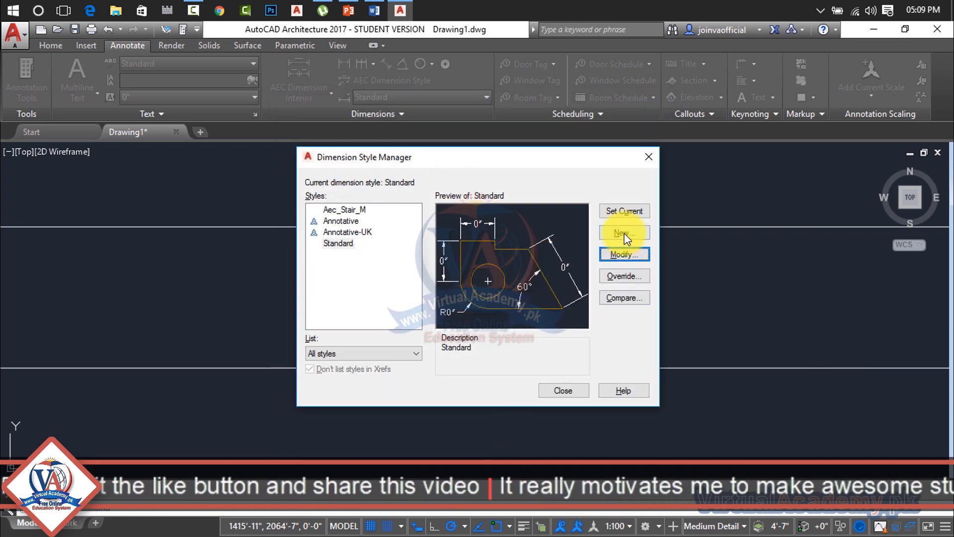
{"action": "left_click", "coordinate": [620, 214]}
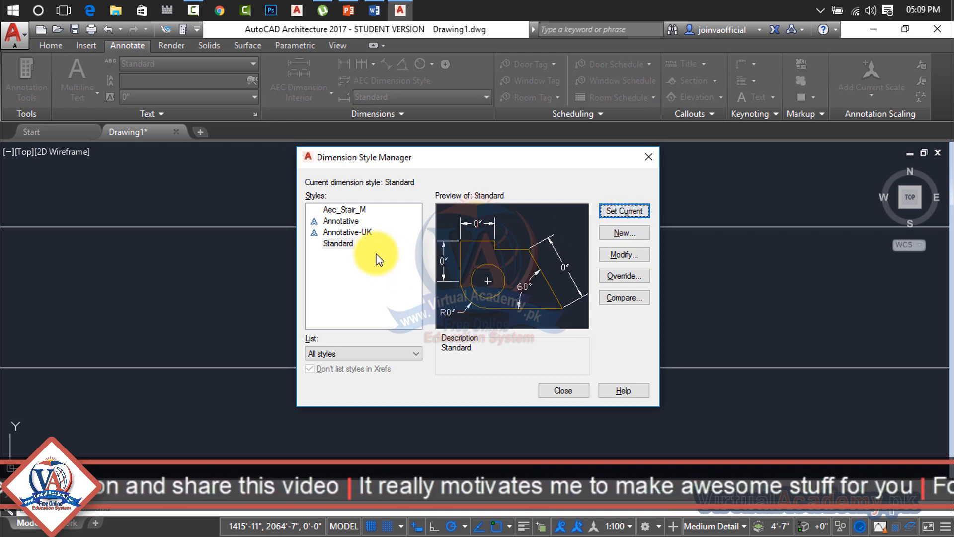
{"action": "left_click", "coordinate": [353, 241]}
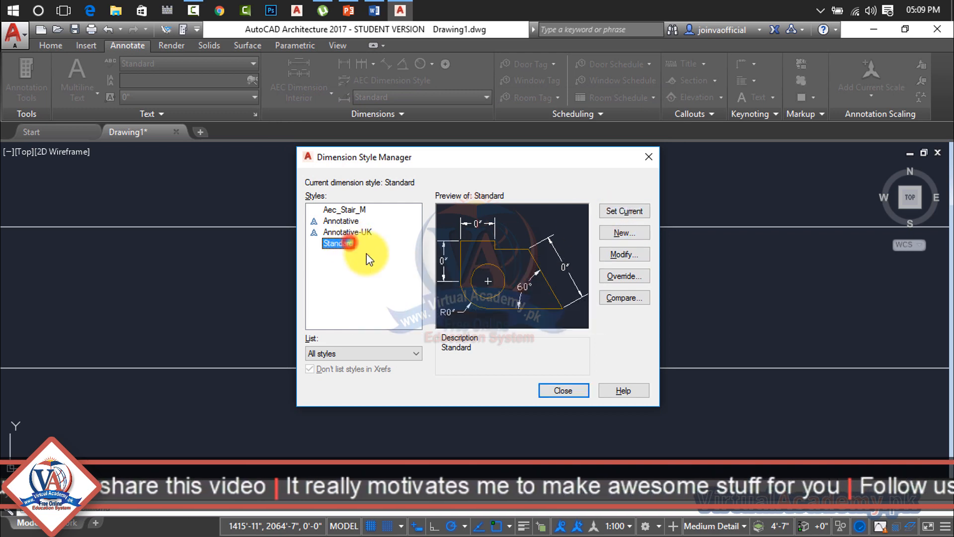
{"action": "left_click", "coordinate": [550, 391]}
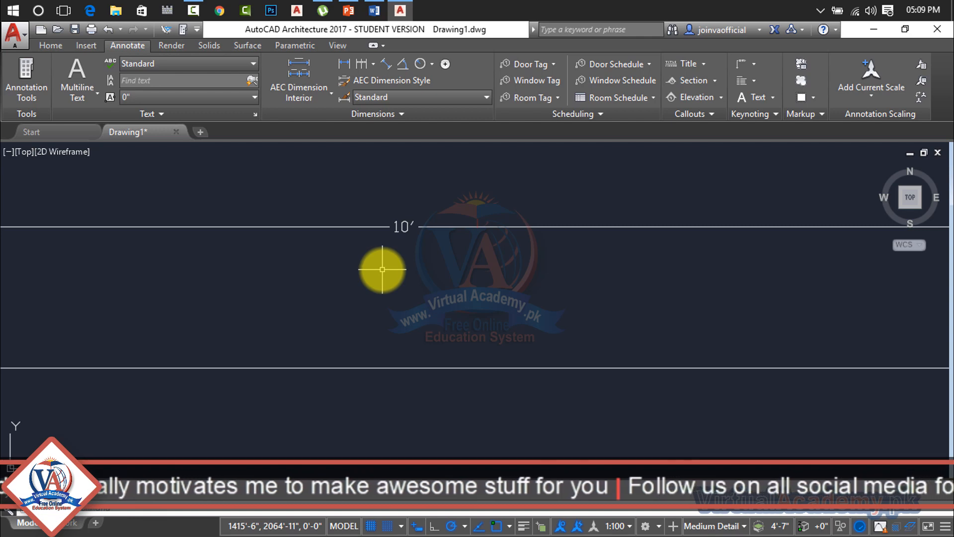
- Review the primary units and fit settings of the Standard dimension style, keeping Standard as the current style
{"action": "type", "text": "d"}
{"action": "key", "text": "Return"}
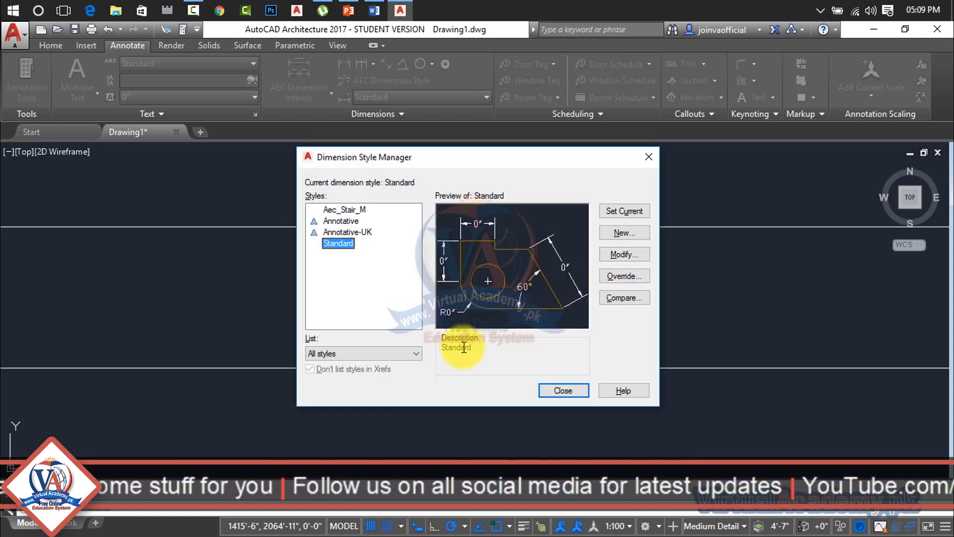
{"action": "left_click", "coordinate": [621, 254]}
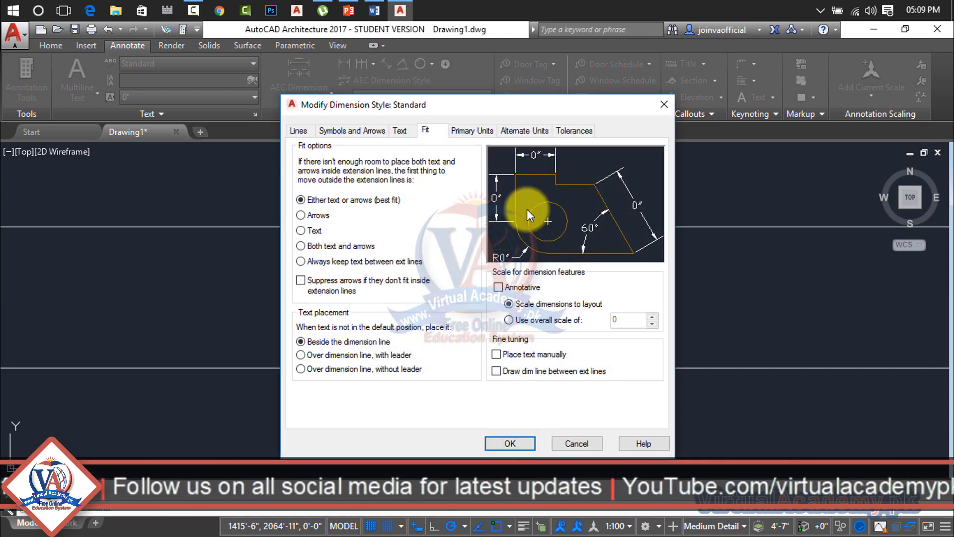
{"action": "left_click", "coordinate": [482, 132]}
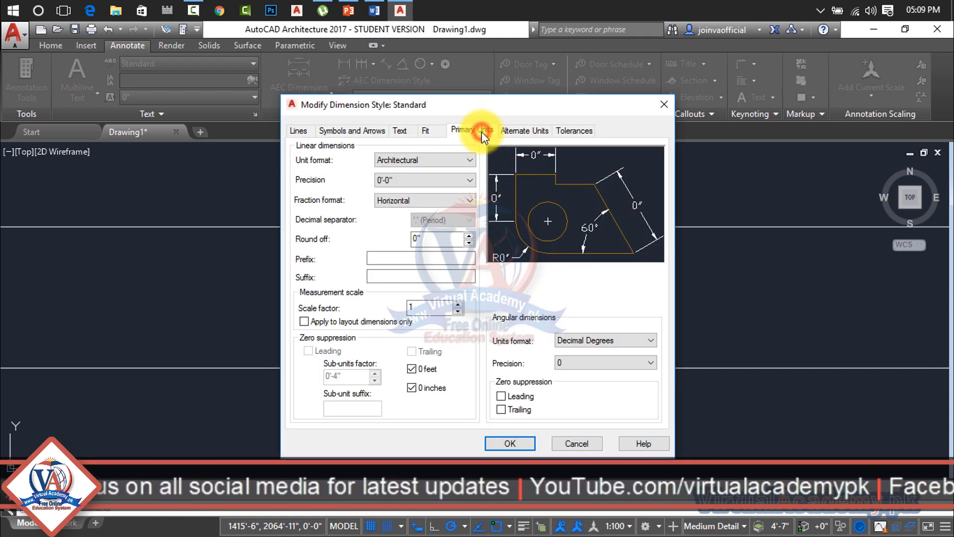
{"action": "left_click", "coordinate": [437, 131]}
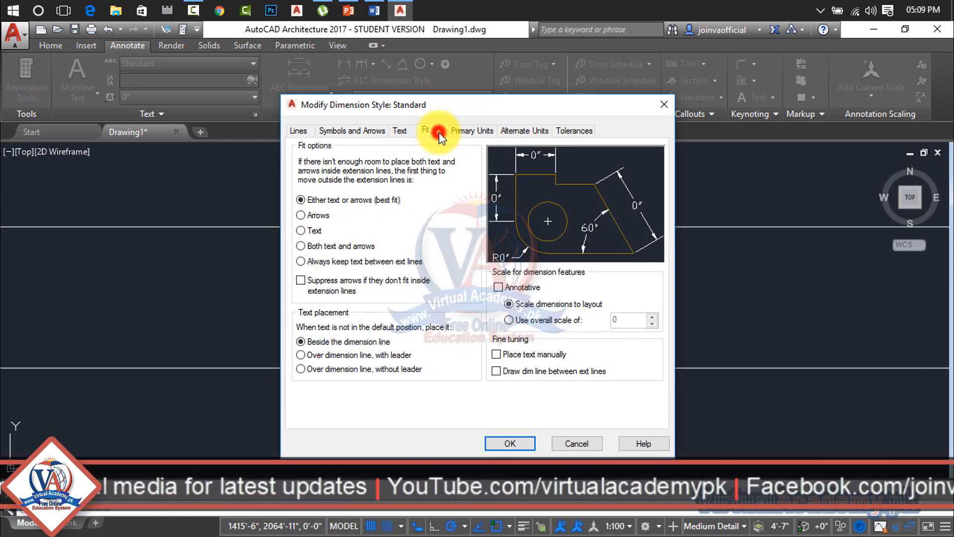
{"action": "left_click", "coordinate": [519, 443]}
{"action": "left_click", "coordinate": [628, 213]}
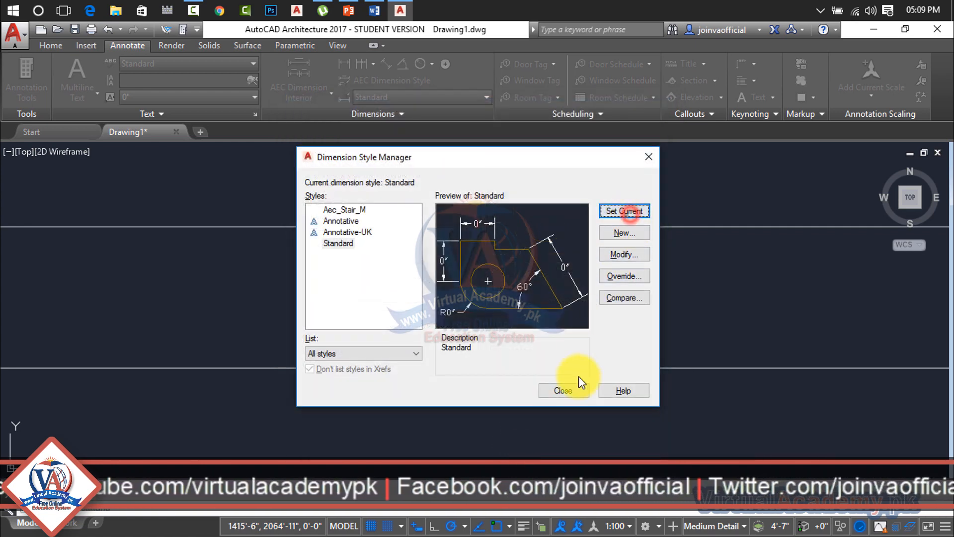
{"action": "left_click", "coordinate": [563, 390]}
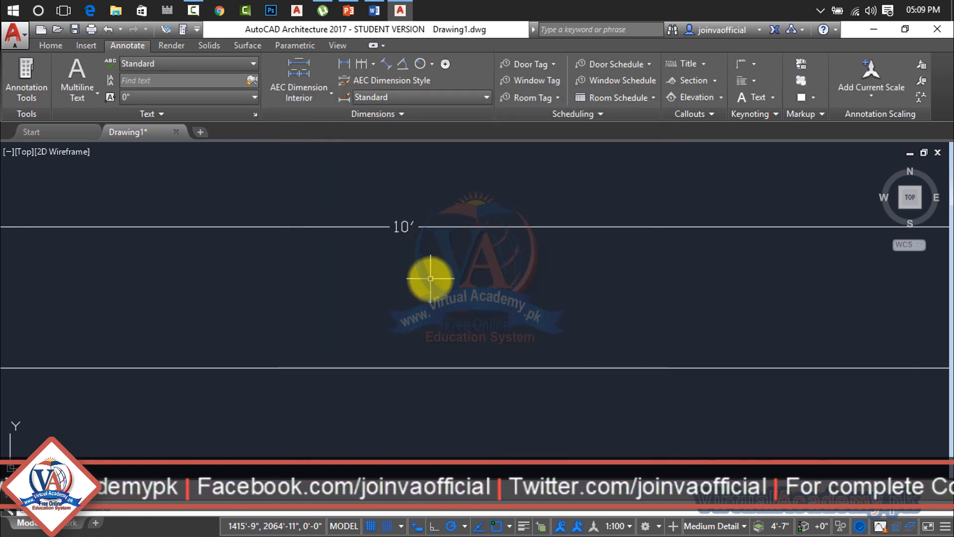
- Set the DIMSCALE system variable to 60
{"action": "type", "text": "DImSCALE"}
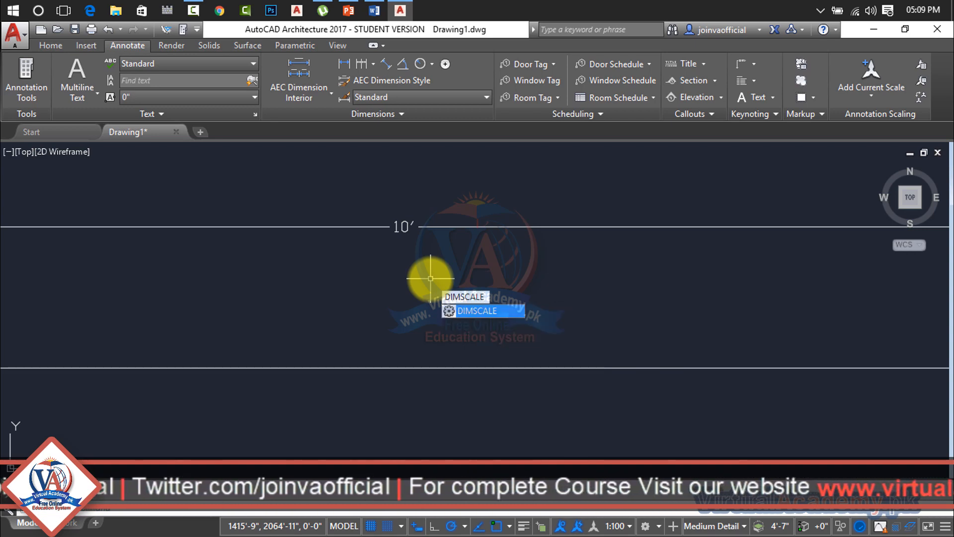
{"action": "key", "text": "Return"}
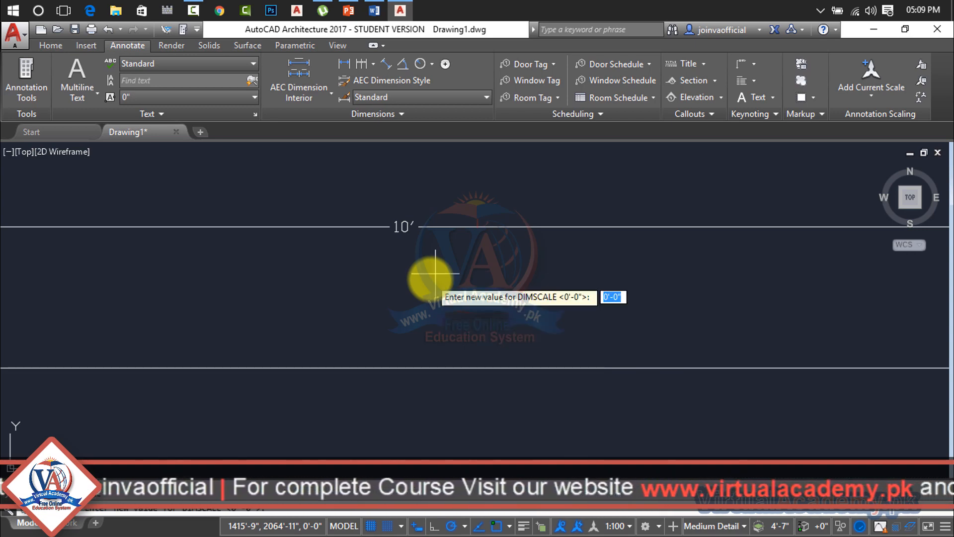
{"action": "type", "text": "1"}
{"action": "key", "text": "Return"}
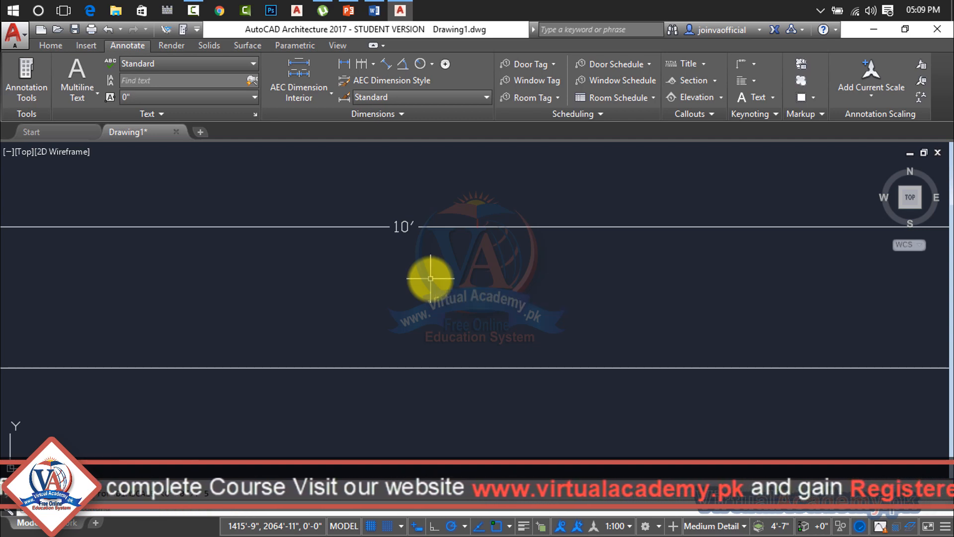
- Search the customization command list for "upd" and add the "Dimension, Update" command to the Quick Access Toolbar
{"action": "left_click", "coordinate": [197, 29]}
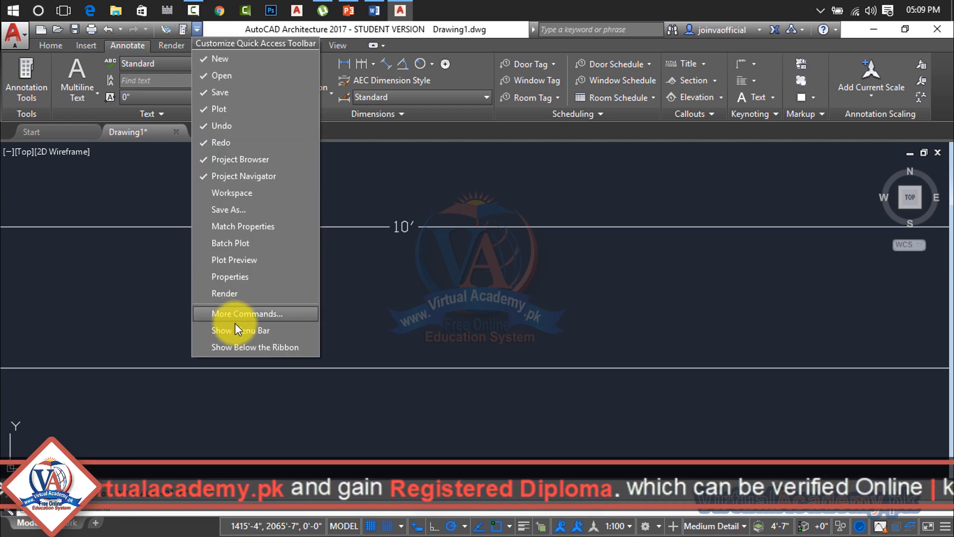
{"action": "left_click", "coordinate": [252, 314]}
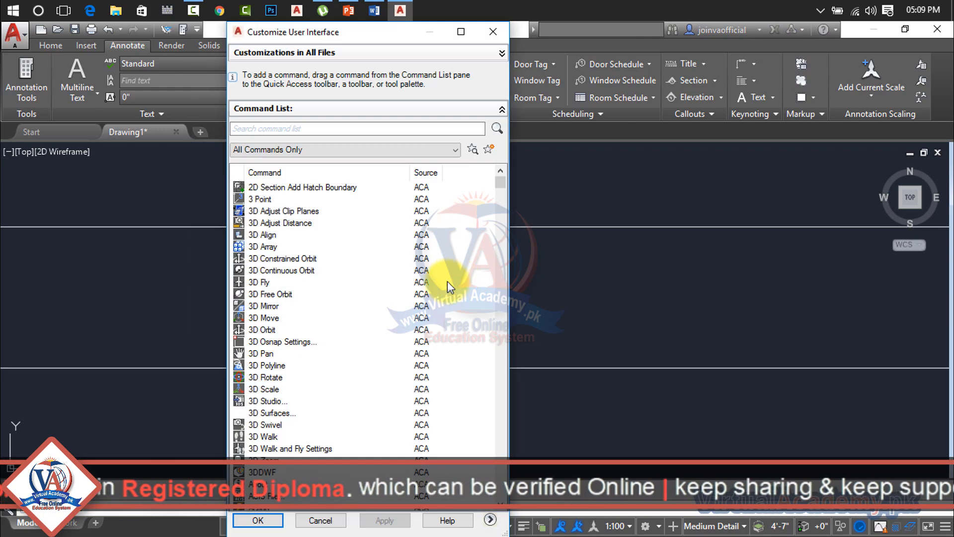
{"action": "left_click", "coordinate": [382, 130]}
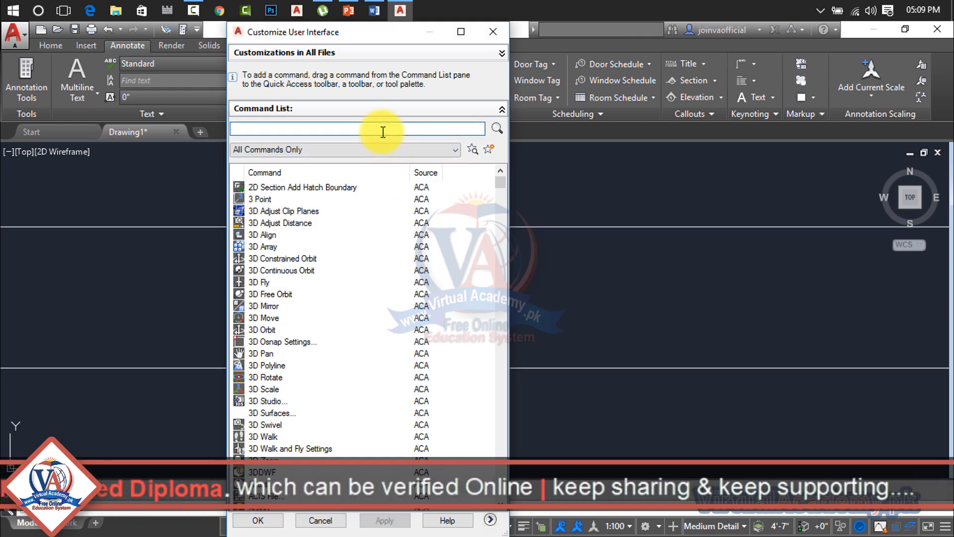
{"action": "type", "text": "updagd"}
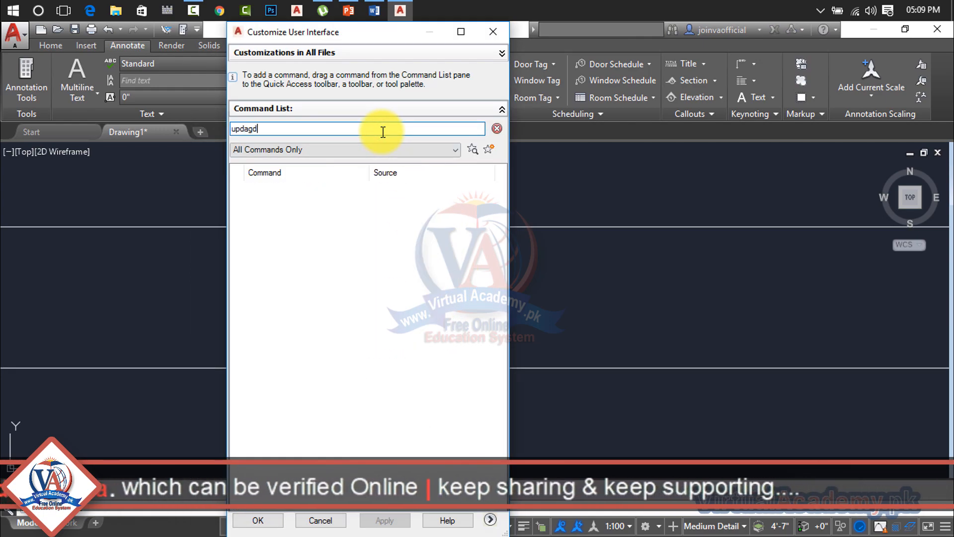
{"action": "key", "text": "BackSpace"}
{"action": "key", "text": "BackSpace"}
{"action": "key", "text": "BackSpace"}
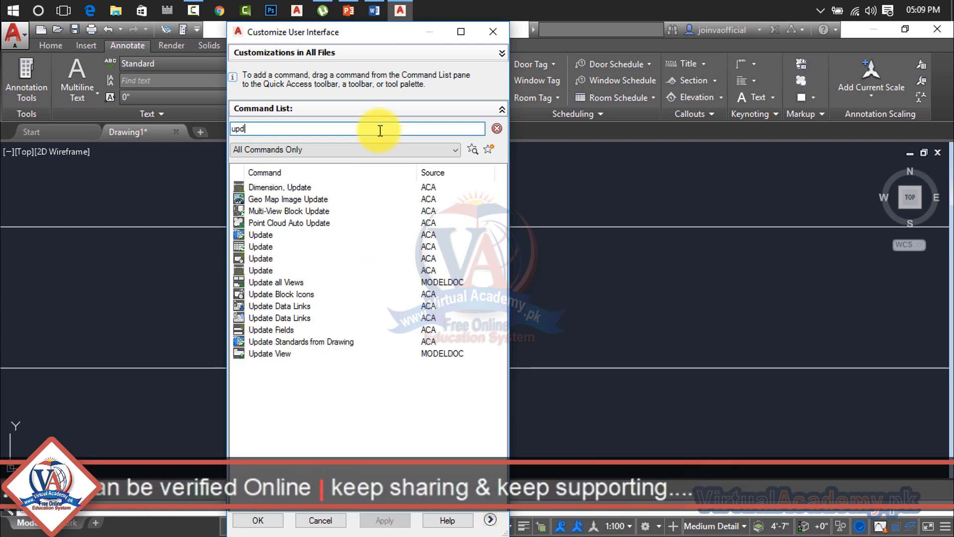
{"action": "left_click_drag", "start_coordinate": [317, 187], "coordinate": [174, 31]}
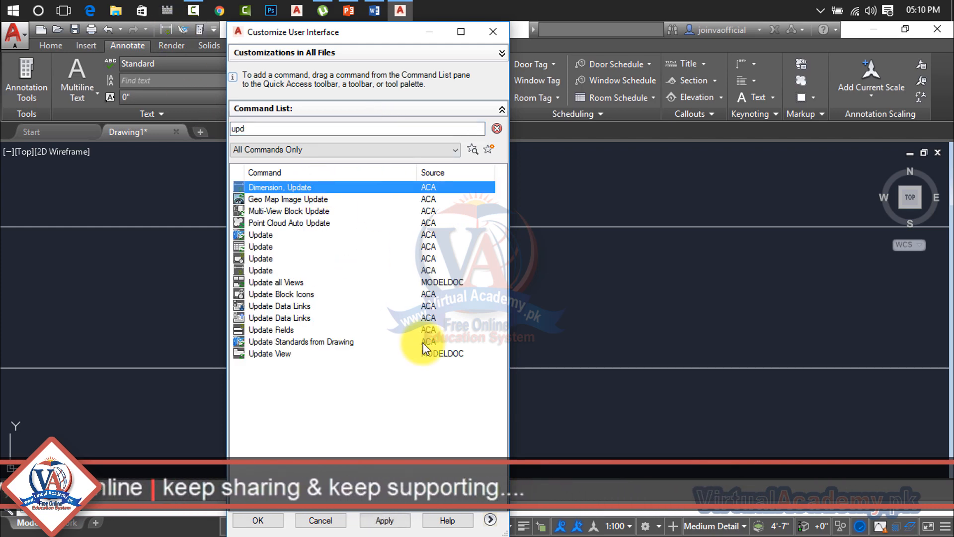
{"action": "left_click", "coordinate": [374, 522]}
{"action": "left_click", "coordinate": [264, 522]}
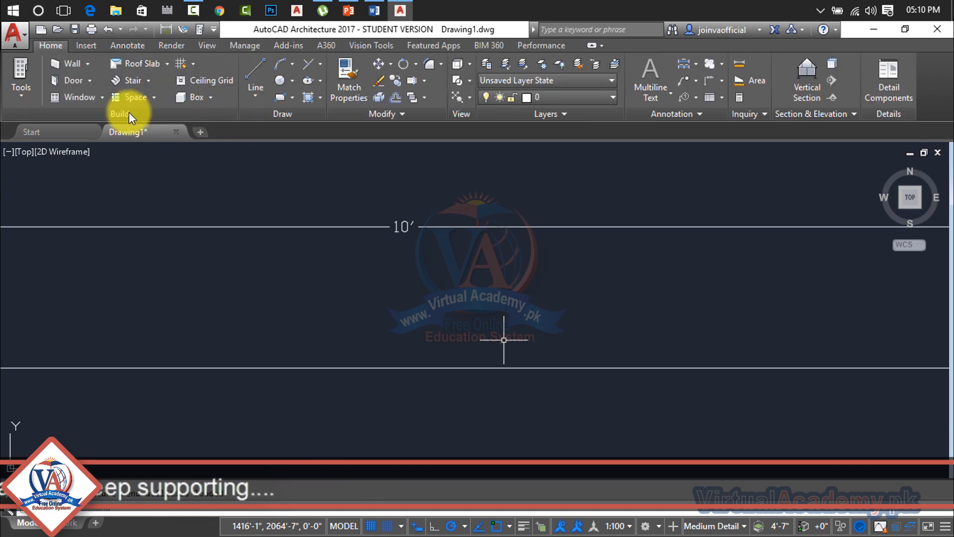
- Apply the current dimension style to the 10' dimension with Dimension Update, and check the dimension by selecting and deselecting it
{"action": "left_click", "coordinate": [166, 26]}
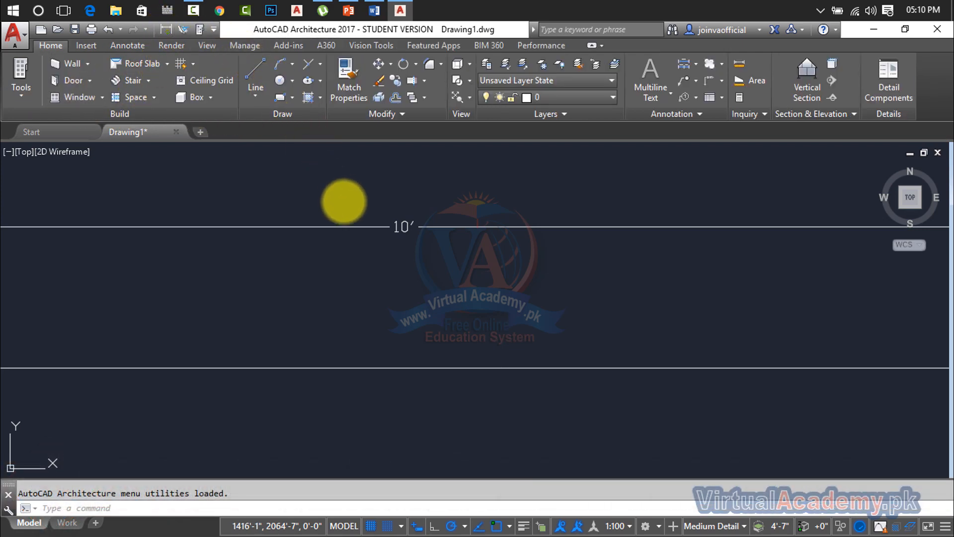
{"action": "left_click", "coordinate": [367, 226]}
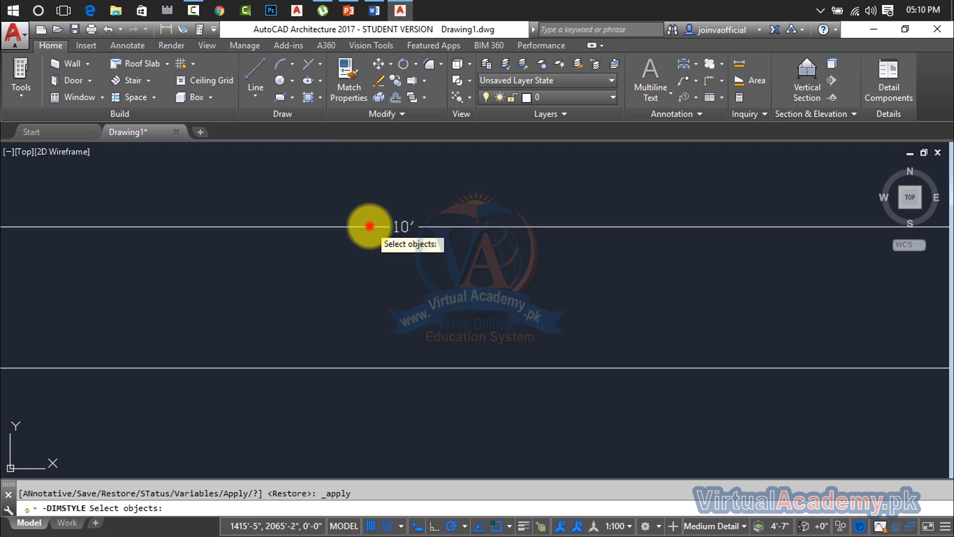
{"action": "key", "text": "Return"}
{"action": "scroll", "coordinate": [374, 208], "scroll_direction": "down", "scroll_amount": 8}
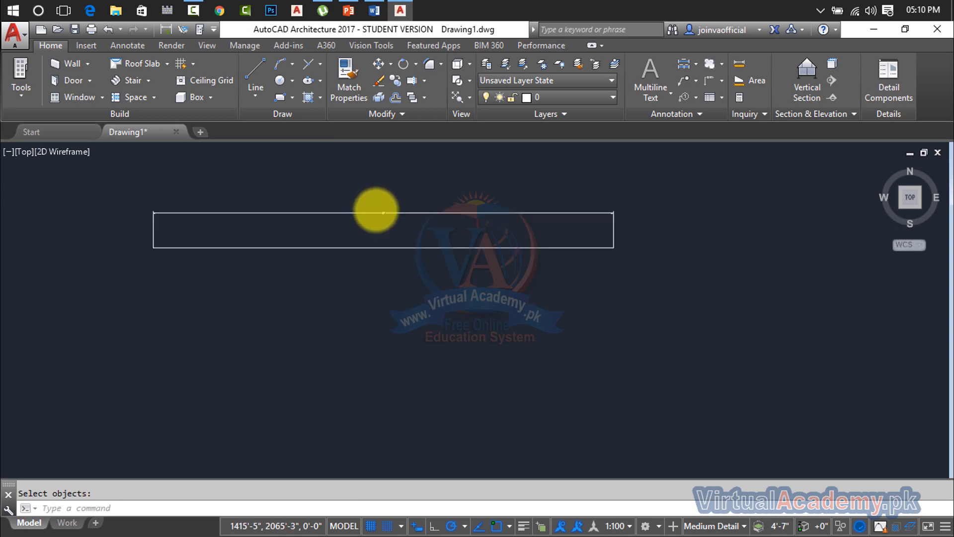
{"action": "left_click", "coordinate": [596, 173]}
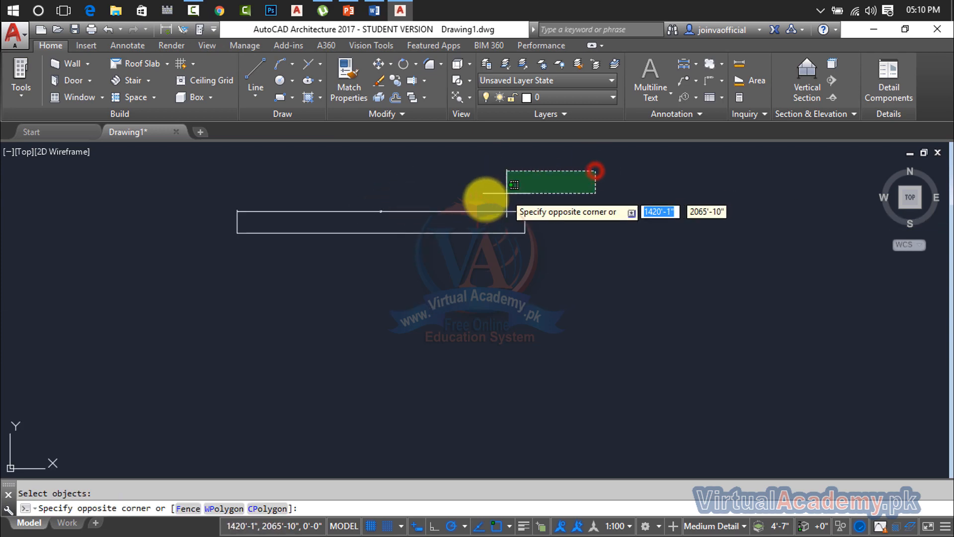
{"action": "left_click", "coordinate": [433, 214]}
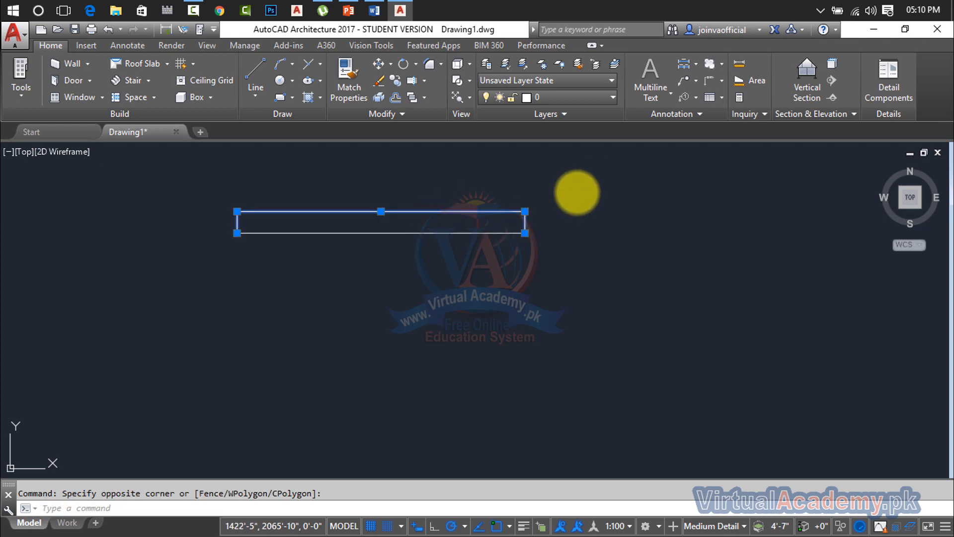
{"action": "key", "text": "Escape"}
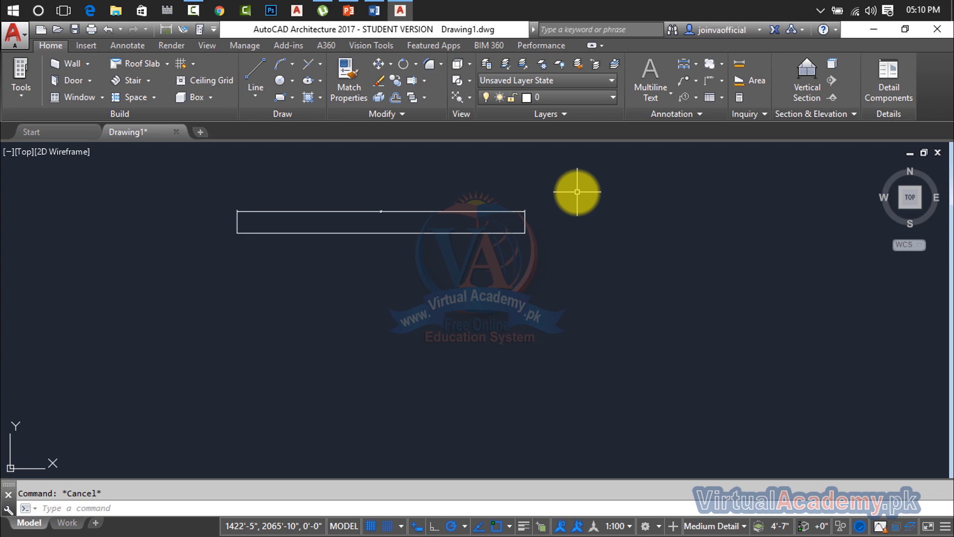
- Examine the updated dimension's text size, and compare the Standard dimension style with its style overrides
{"action": "scroll", "coordinate": [341, 206], "scroll_direction": "up", "scroll_amount": 6}
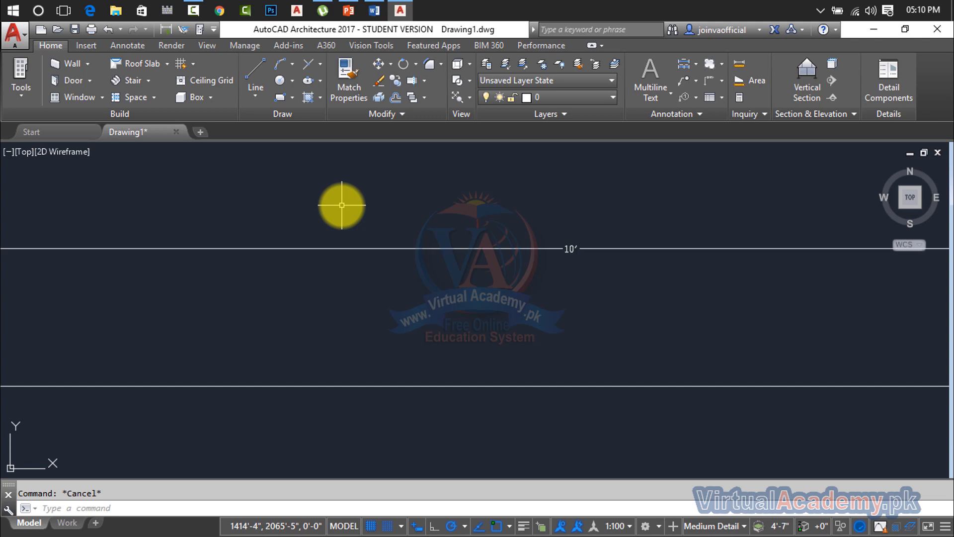
{"action": "middle_click_drag", "start_coordinate": [445, 198], "coordinate": [243, 249]}
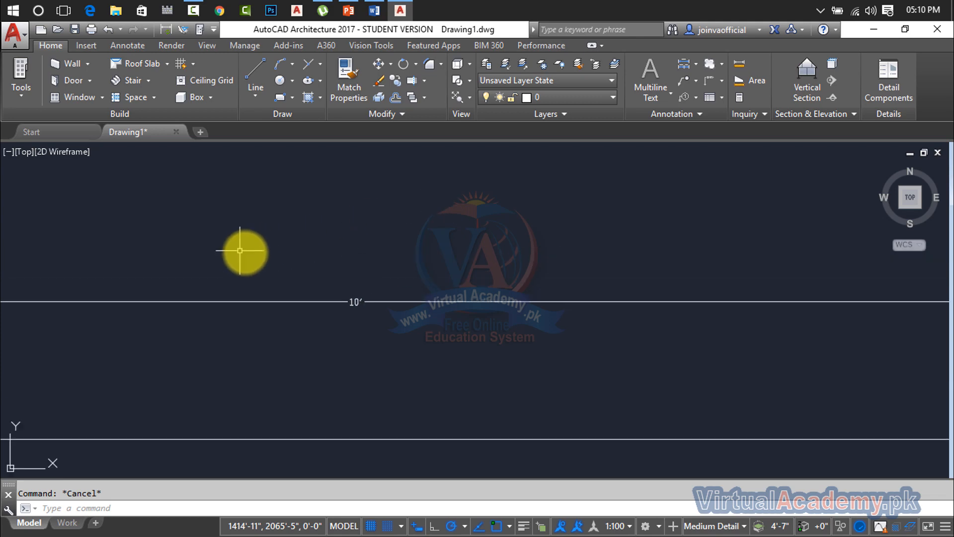
{"action": "key", "text": "Return"}
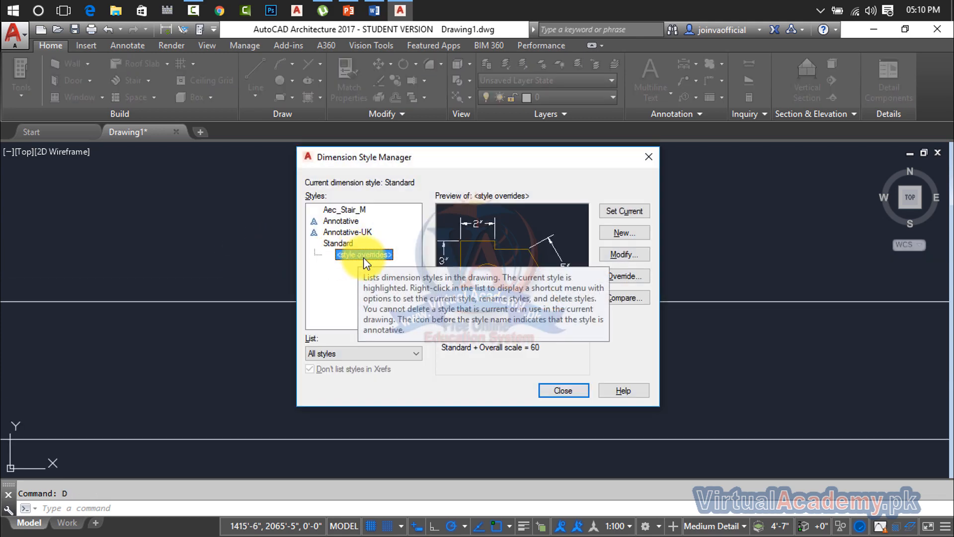
{"action": "left_click", "coordinate": [338, 243]}
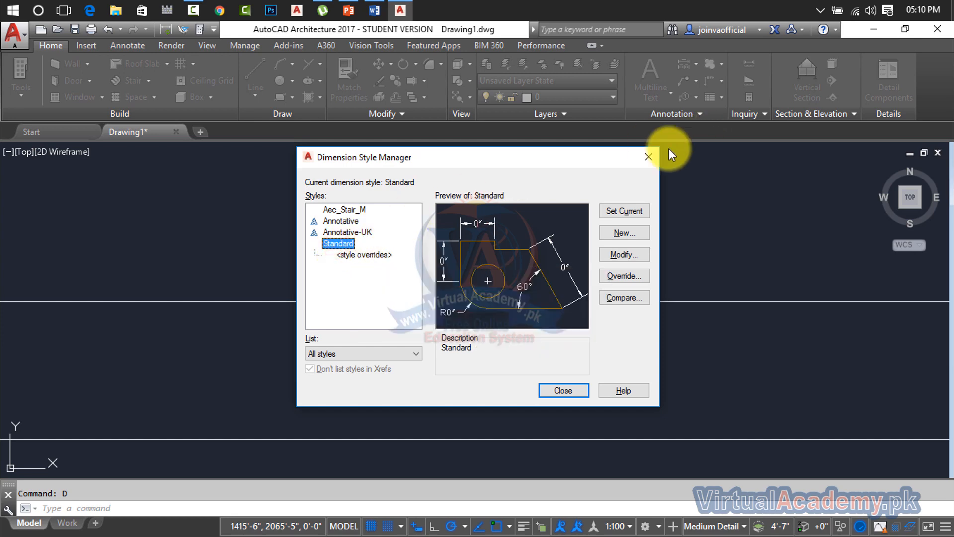
{"action": "left_click", "coordinate": [649, 162]}
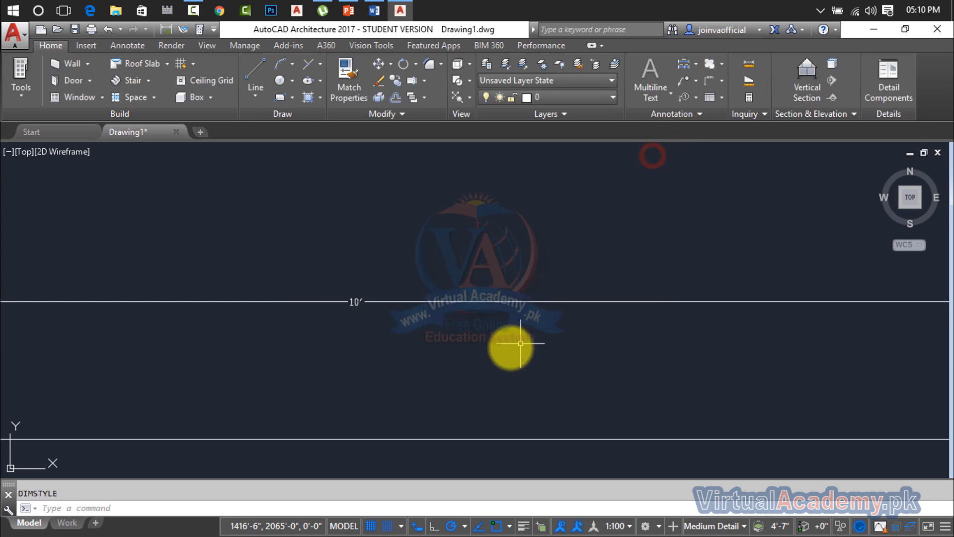
- Close the Drawing1 drawing without saving its changes
{"action": "left_click", "coordinate": [179, 131]}
{"action": "left_click", "coordinate": [493, 313]}
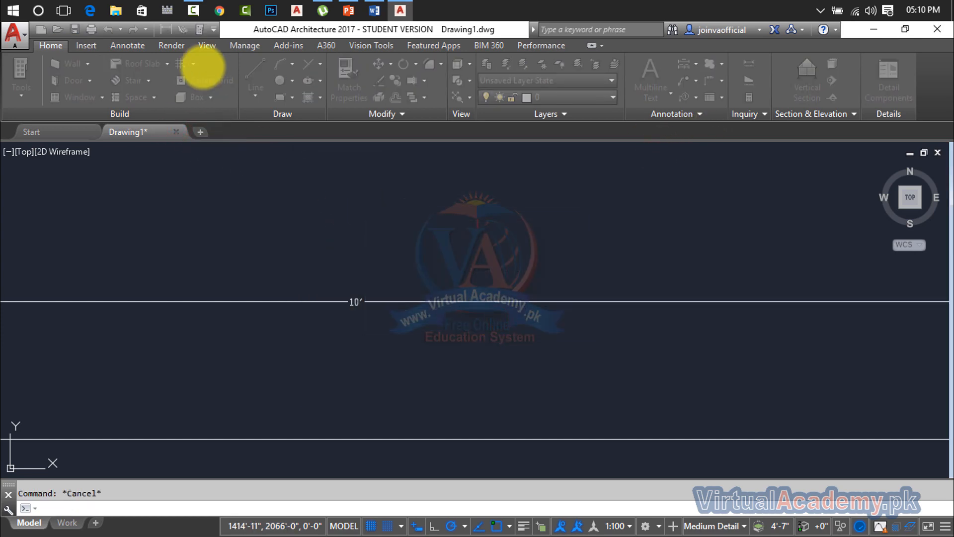